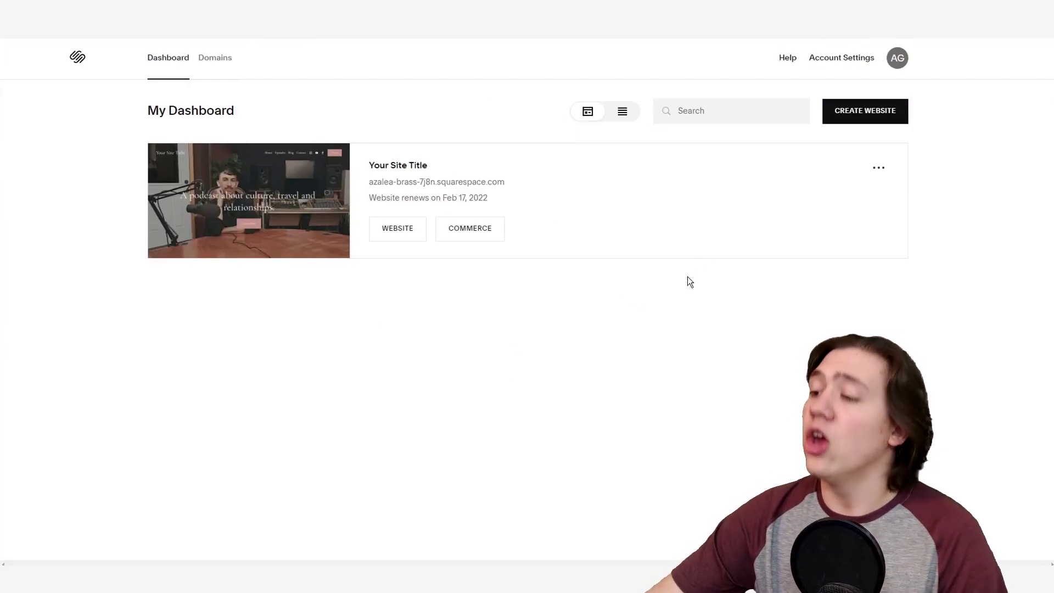
- Start creating a new website and filter the templates by the Personal & CV topic
left_click(853, 119)
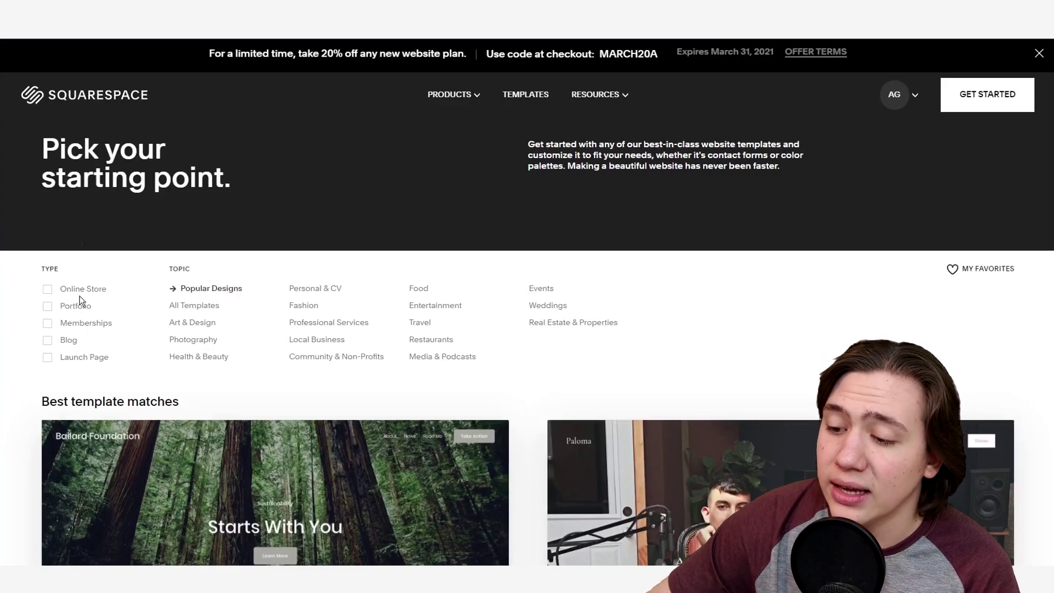
left_click(311, 294)
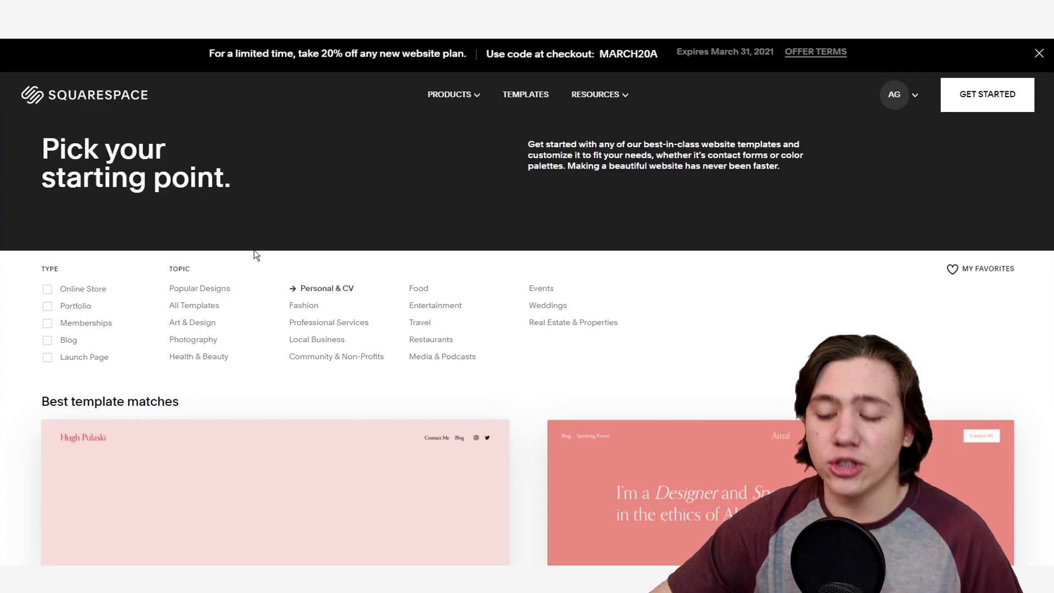
- Browse the Personal & CV templates, narrow them to the Portfolio type and start a site with the Amal template
scroll(252, 250, "down", 3)
scroll(223, 171, "down", 2)
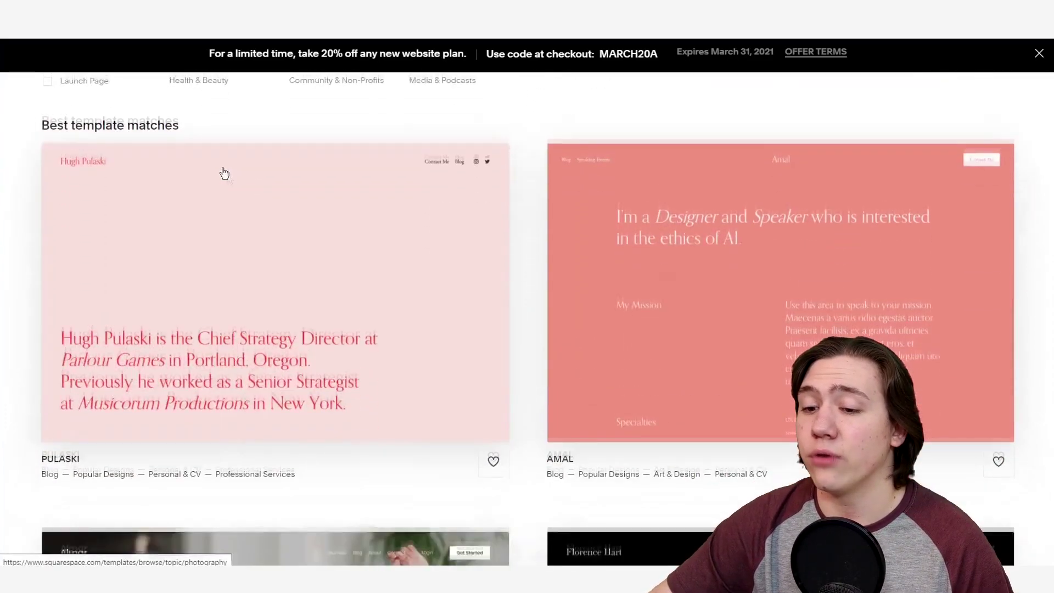
scroll(526, 258, "down", 3)
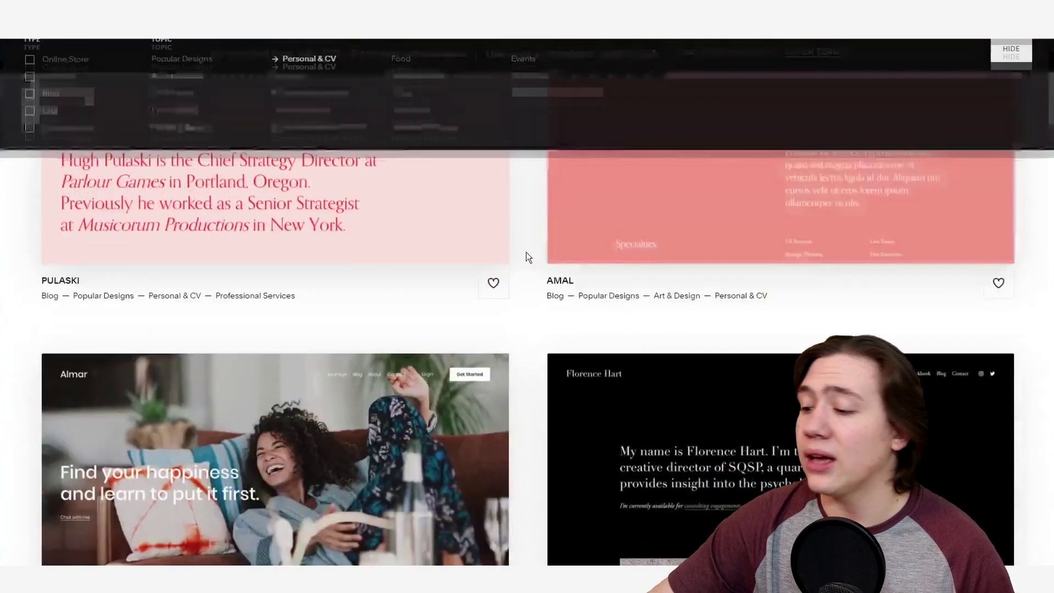
scroll(526, 258, "down", 7)
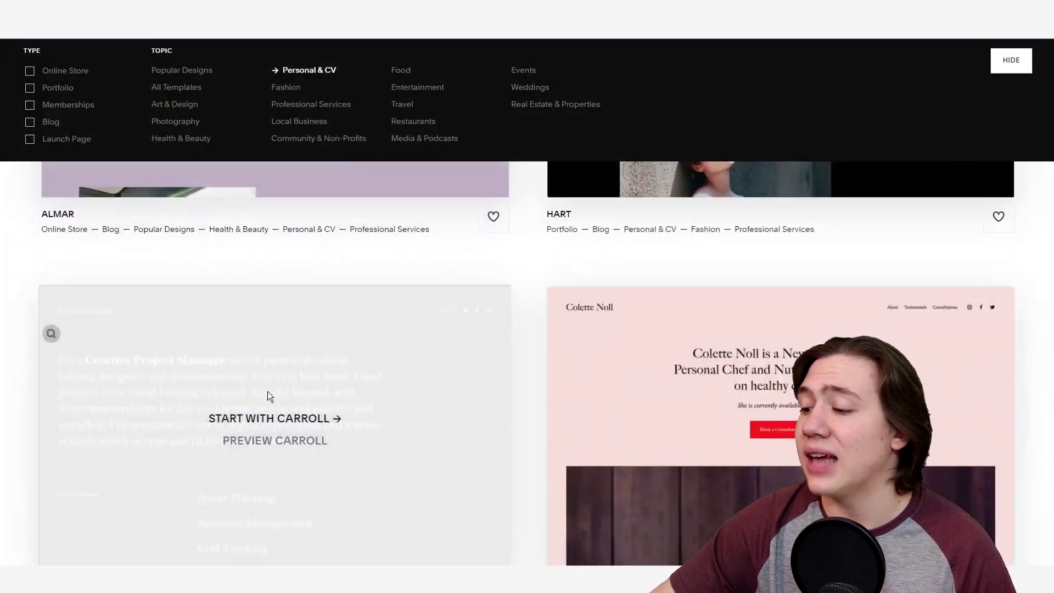
scroll(353, 426, "down", 7)
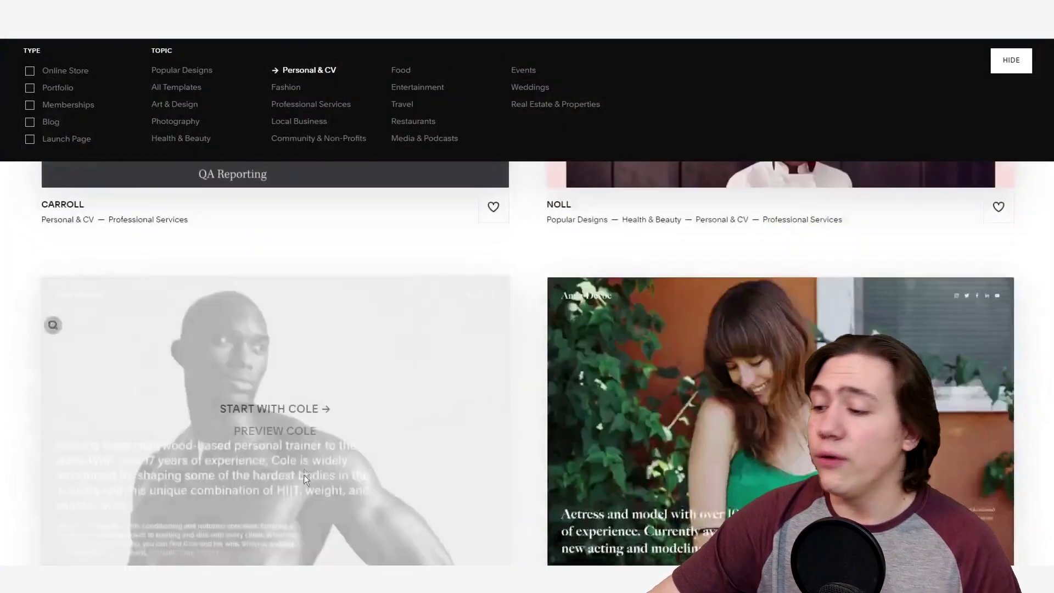
scroll(306, 467, "down", 10)
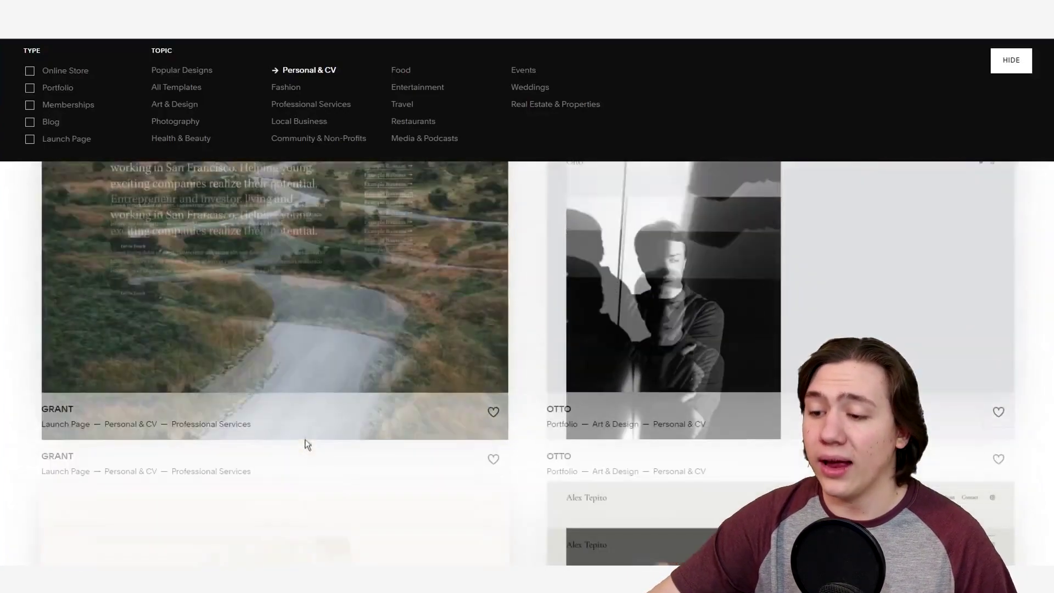
scroll(305, 440, "up", 2)
scroll(674, 326, "up", 1)
scroll(674, 325, "down", 11)
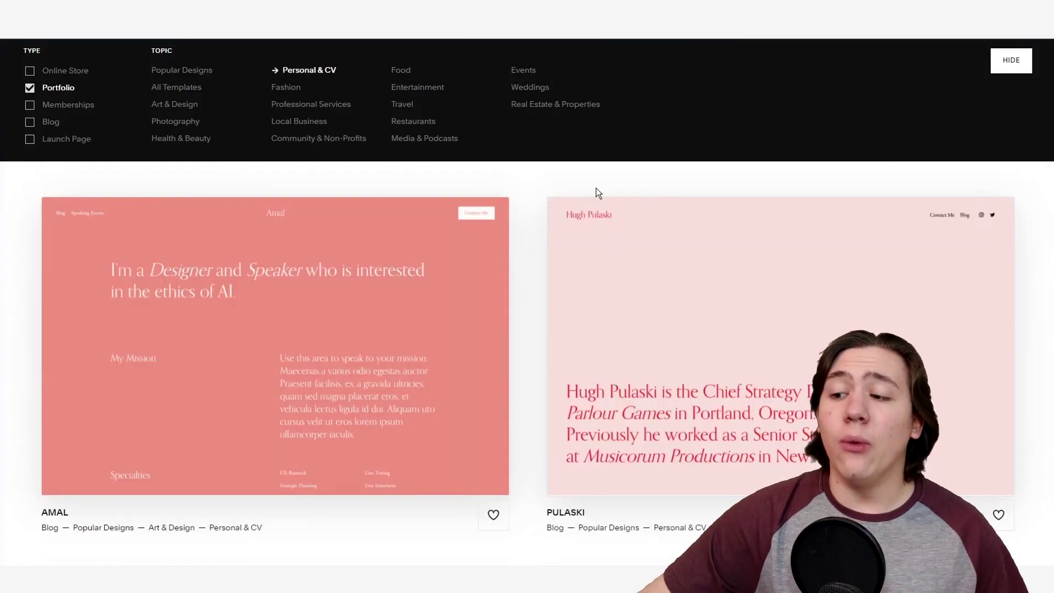
mouse_move(333, 269)
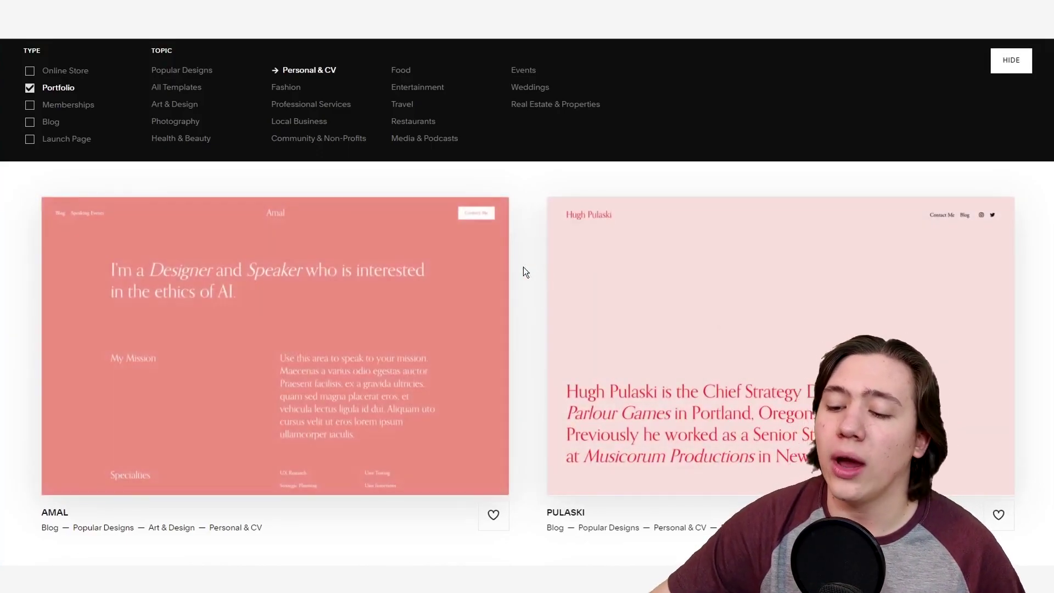
left_click(271, 324)
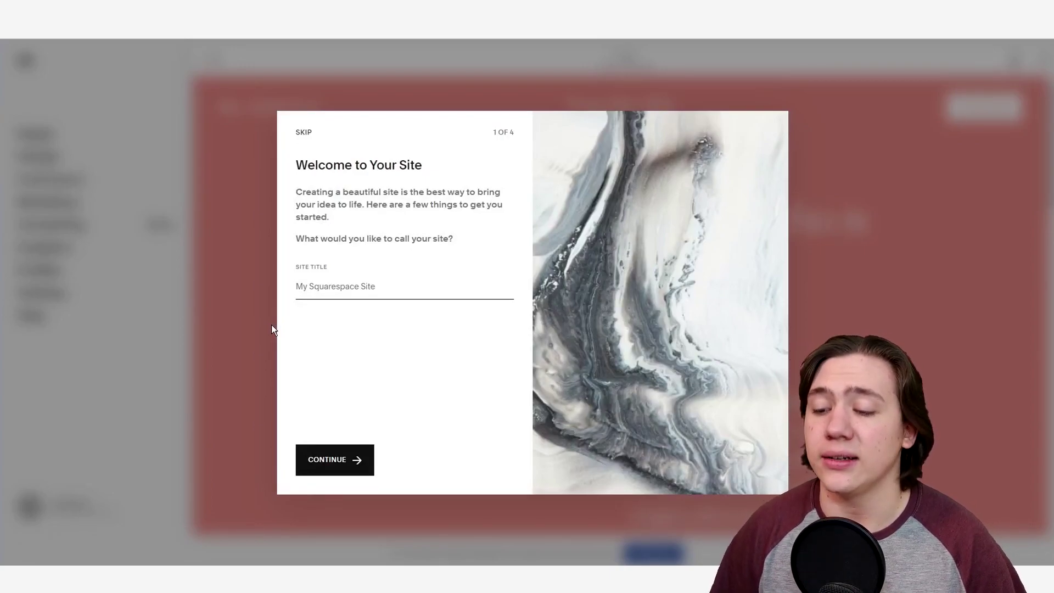
- Title the site "Resume" and complete the four-part welcome introduction
type("Resume")
left_click(333, 462)
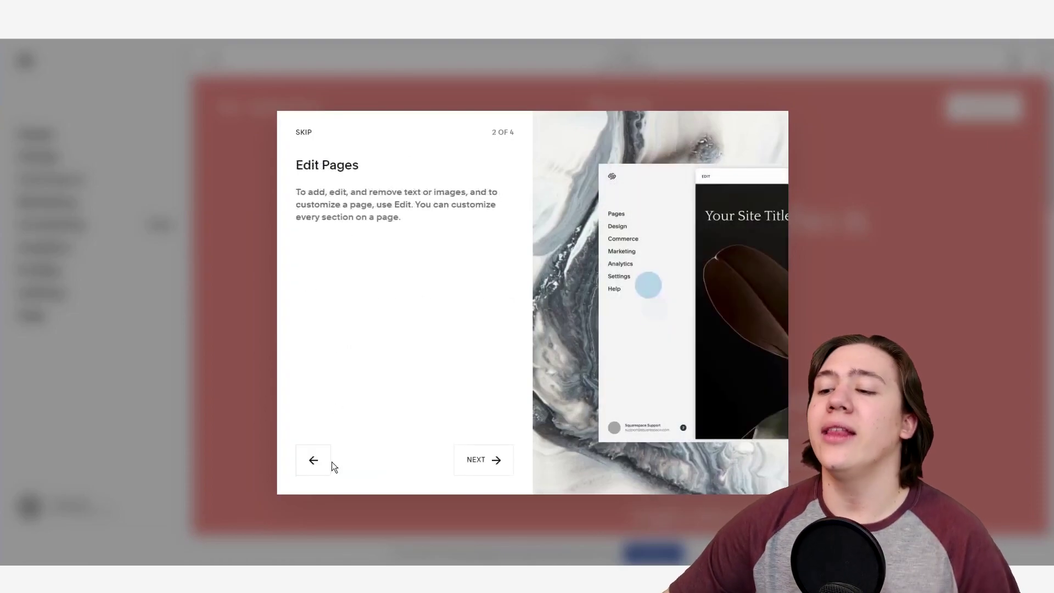
left_click(484, 453)
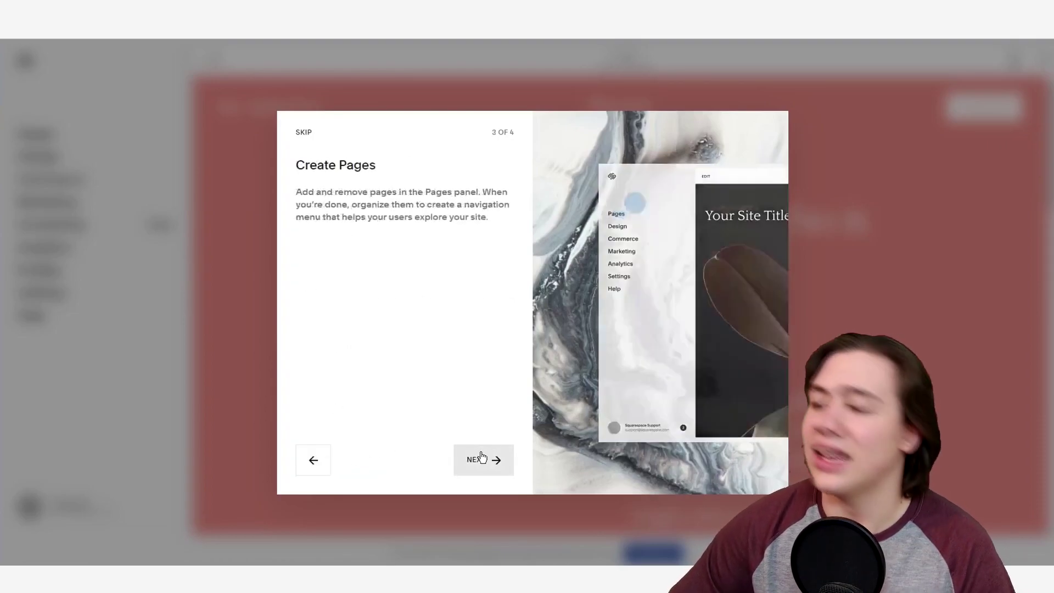
left_click(478, 466)
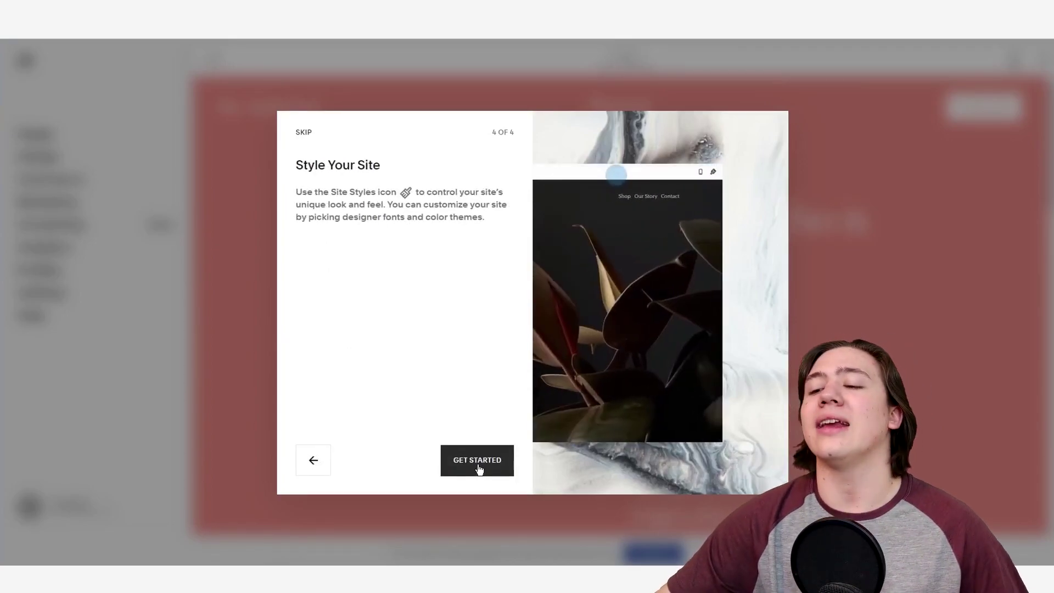
left_click(478, 467)
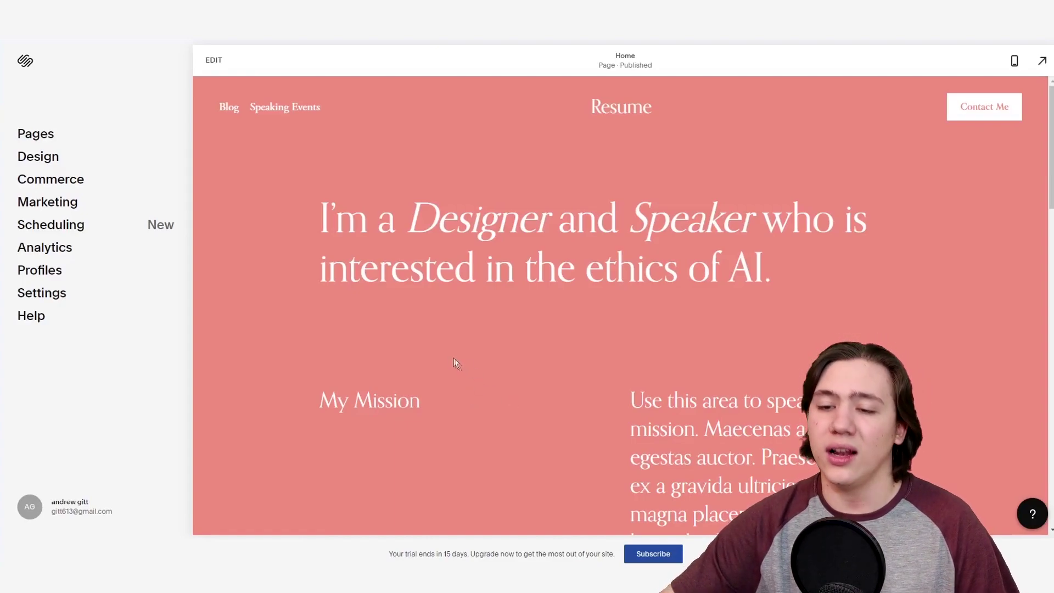
- Change the site-wide color palette to the designer palette of medium blue, pale grey and light blue
left_click(38, 159)
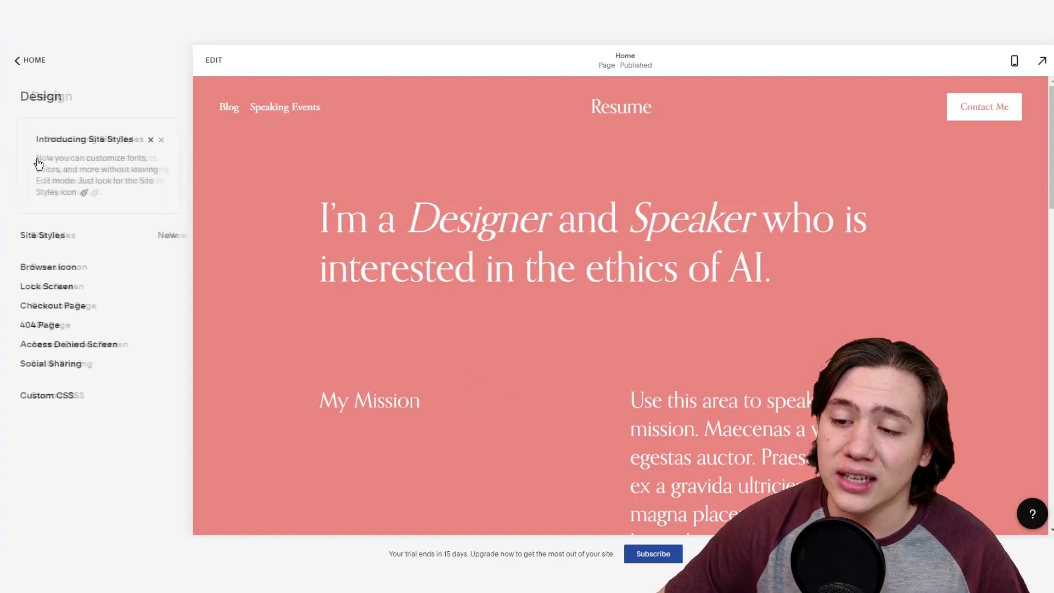
left_click(74, 240)
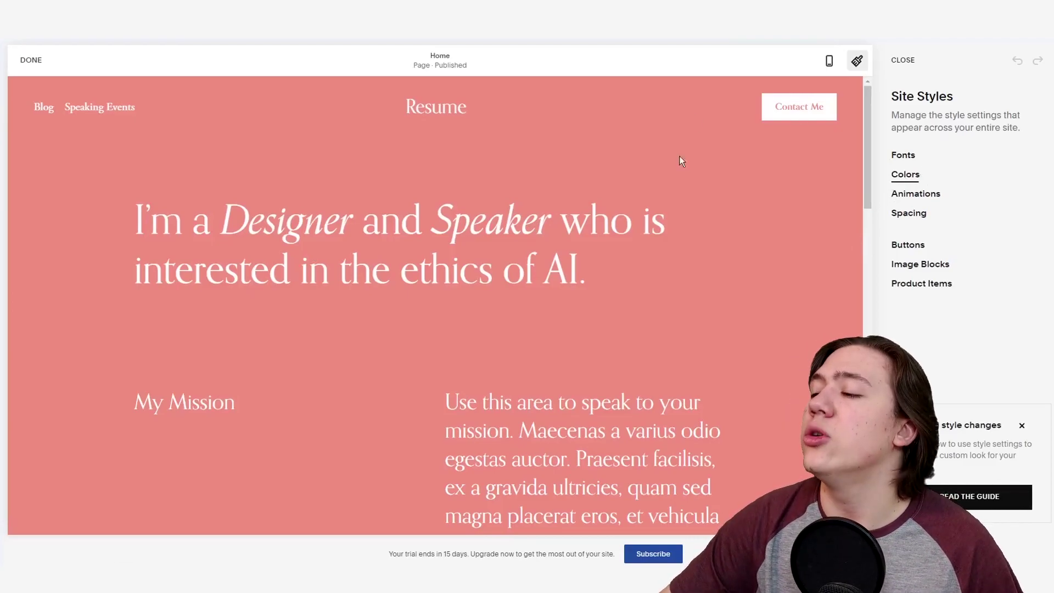
left_click(912, 174)
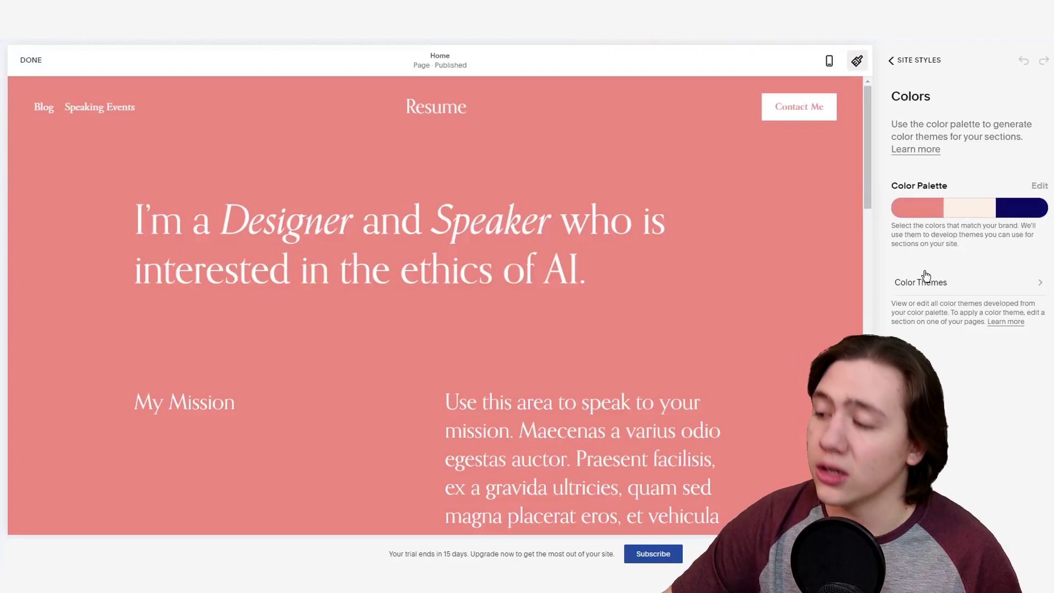
left_click(1039, 186)
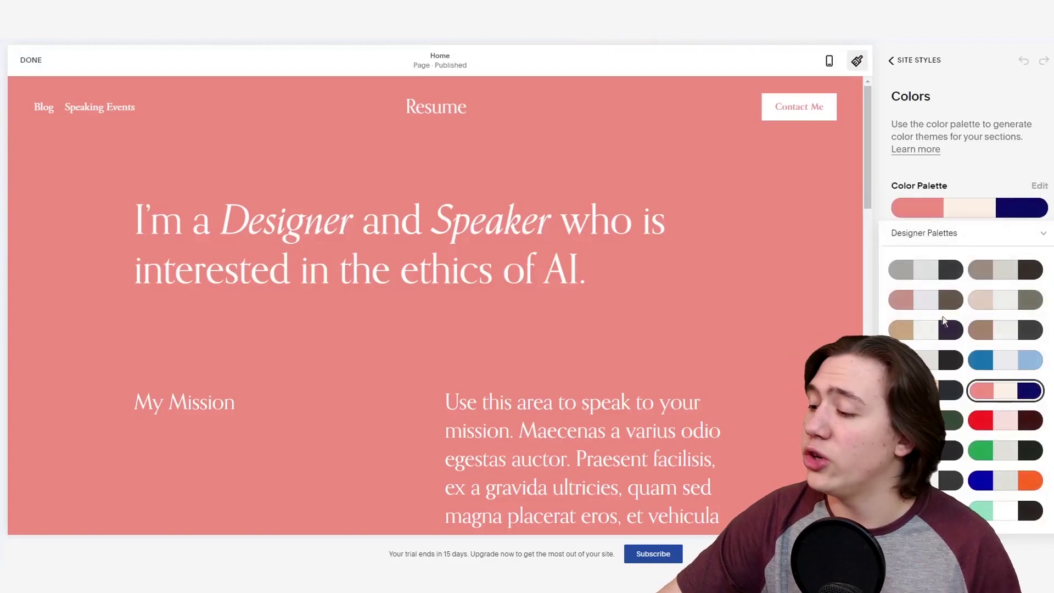
left_click(991, 360)
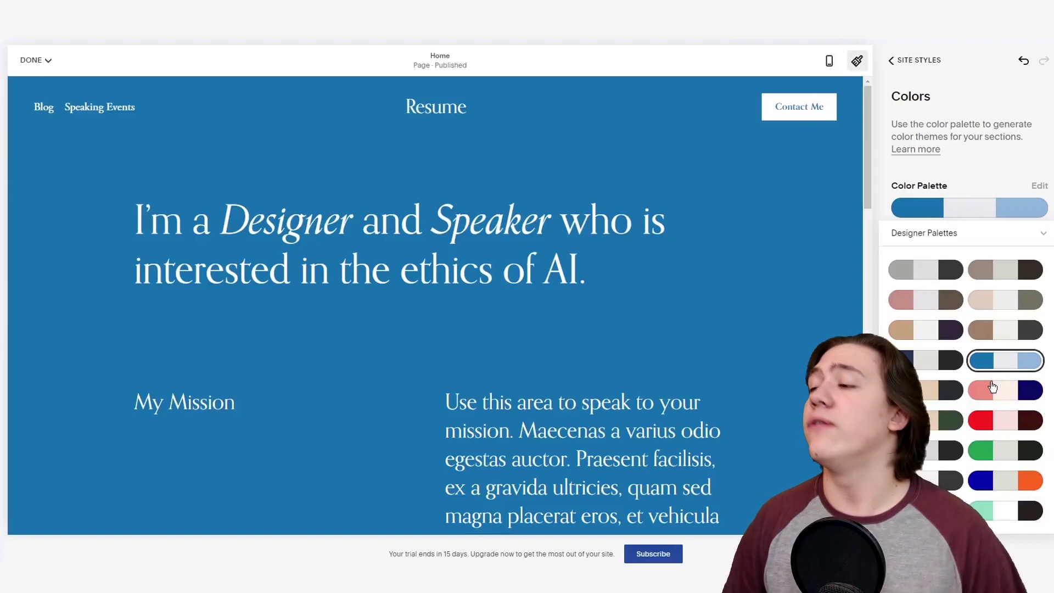
left_click(919, 60)
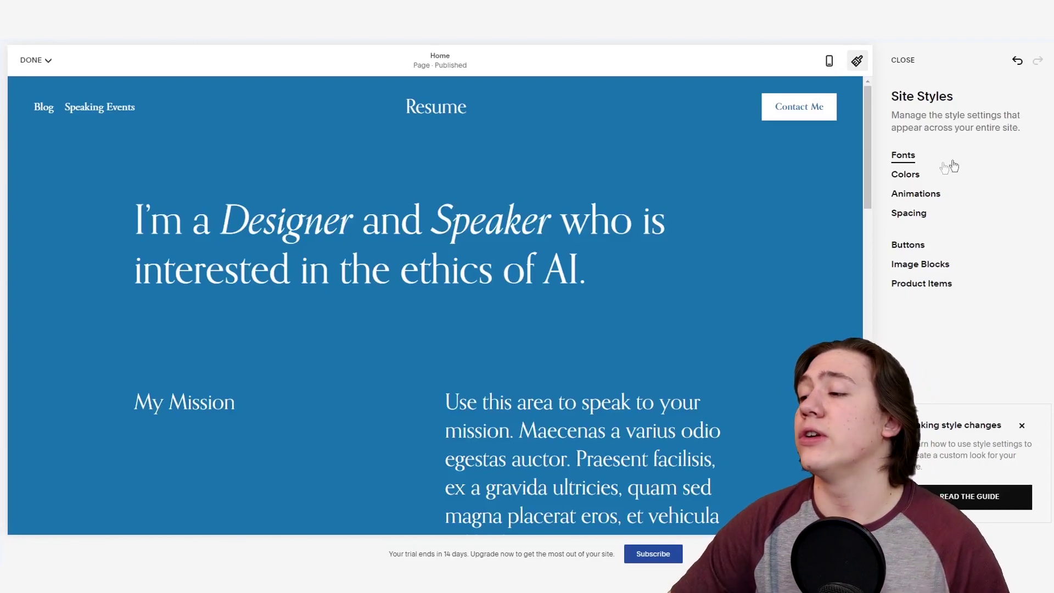
- Switch the site's font pack to the sans-serif Halyard Display and save the style changes
left_click(903, 155)
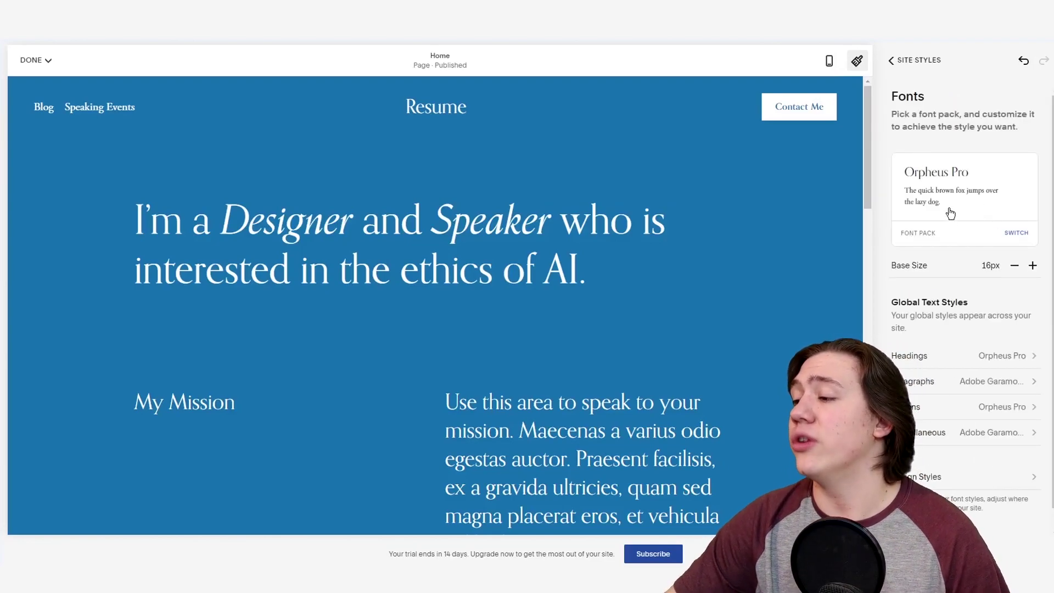
left_click(1015, 233)
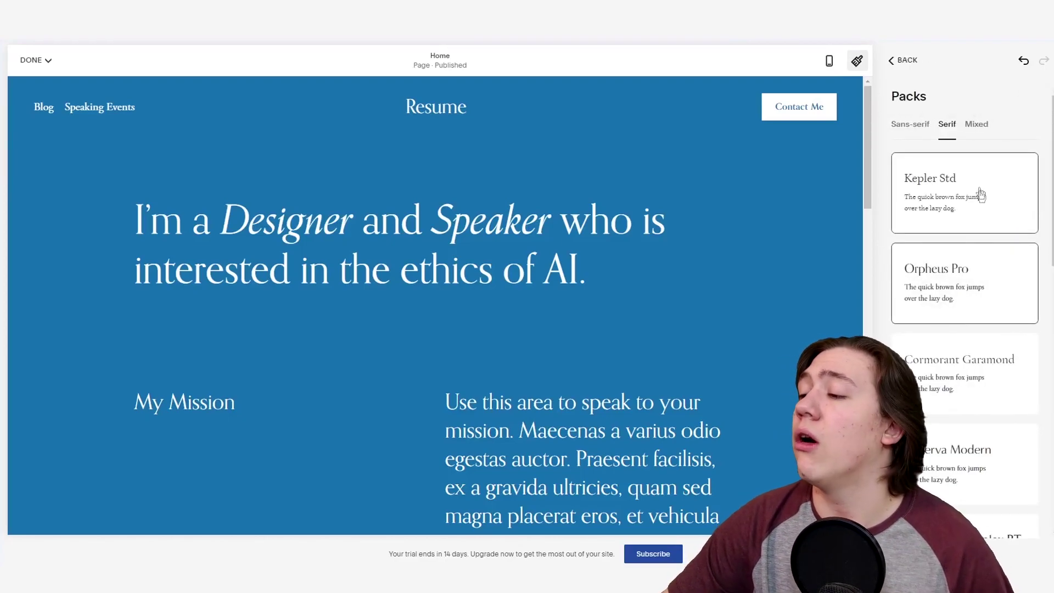
left_click(914, 134)
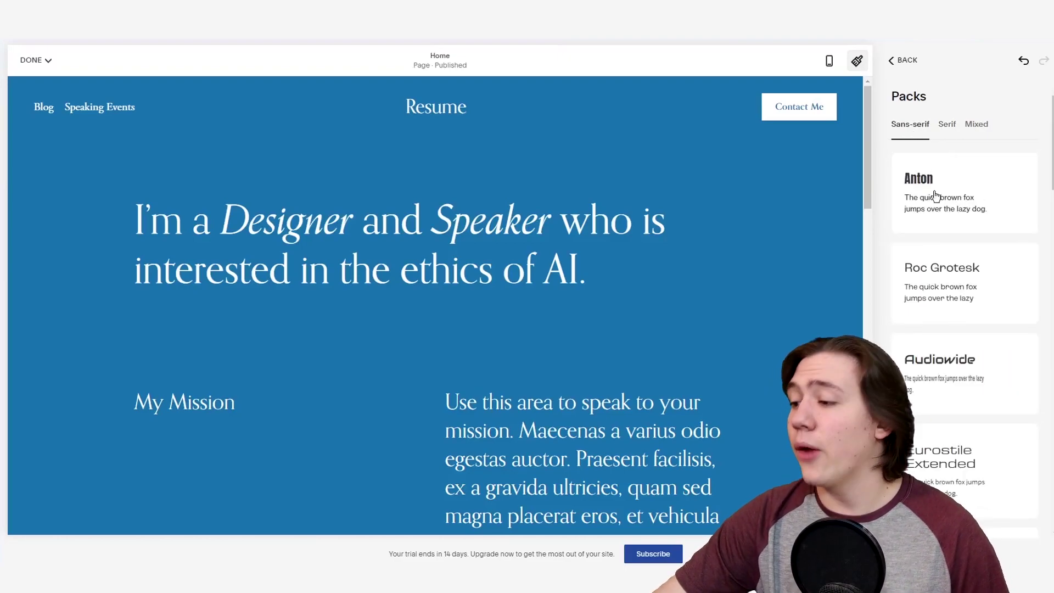
scroll(984, 286, "down", 5)
left_click(983, 288)
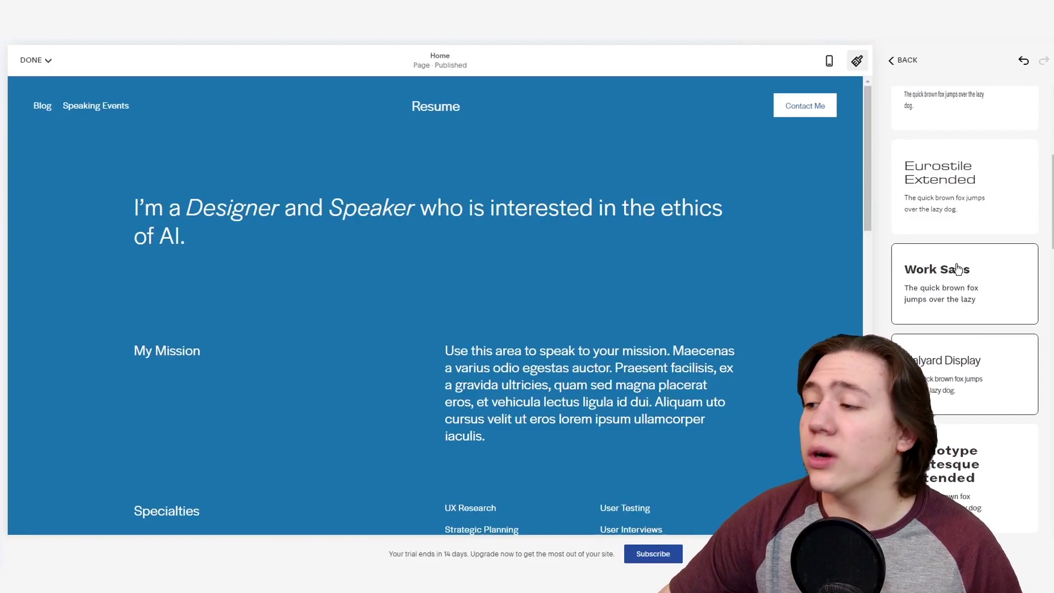
scroll(955, 274, "up", 5)
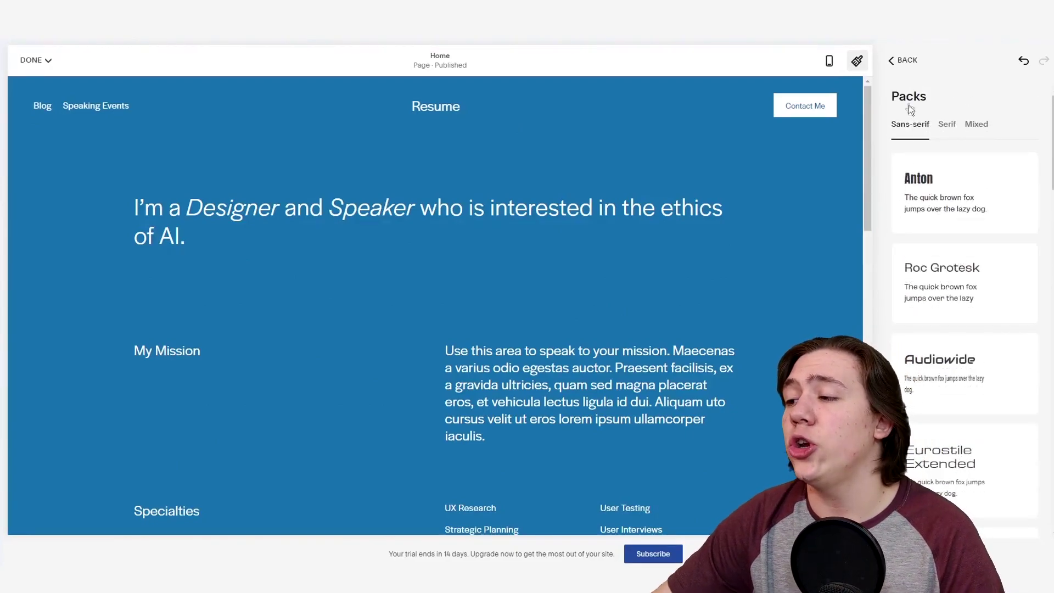
left_click(888, 61)
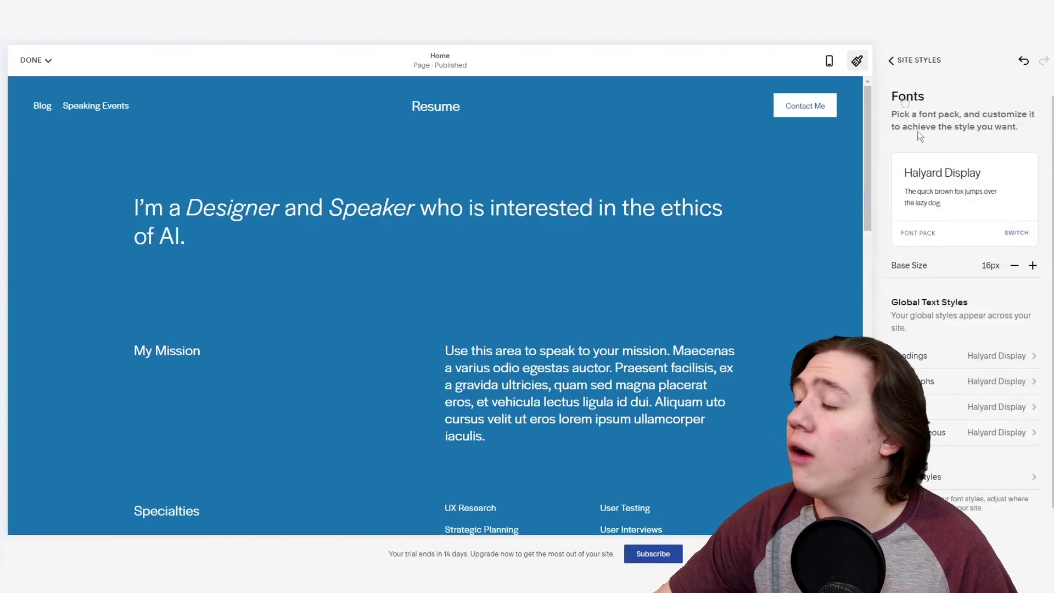
left_click(887, 62)
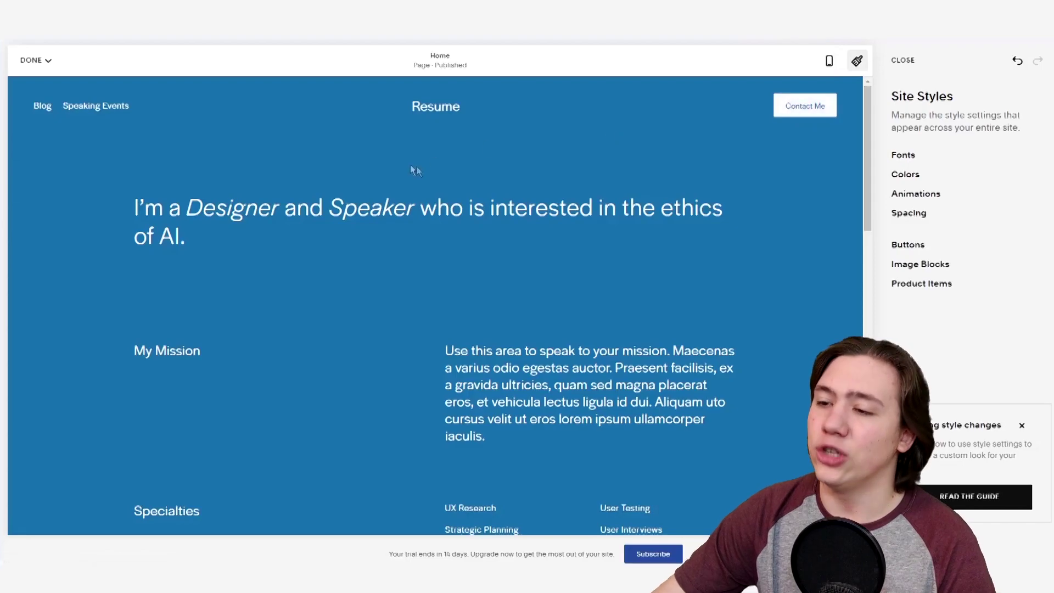
left_click(31, 59)
left_click(34, 87)
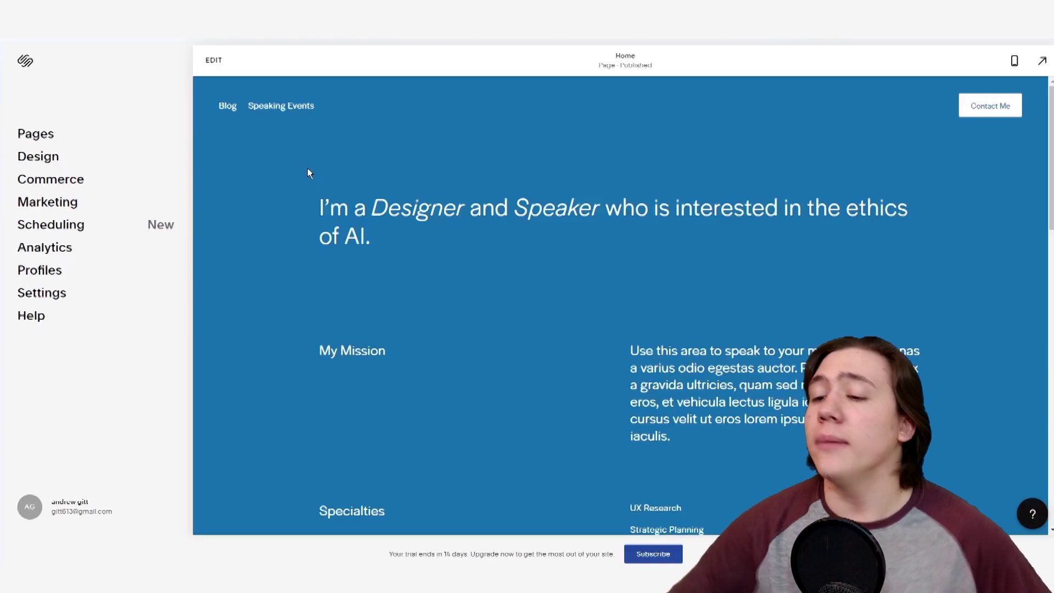
- Open the Home page for editing and remove its Tech Blog and Speaking Events sections
left_click(202, 61)
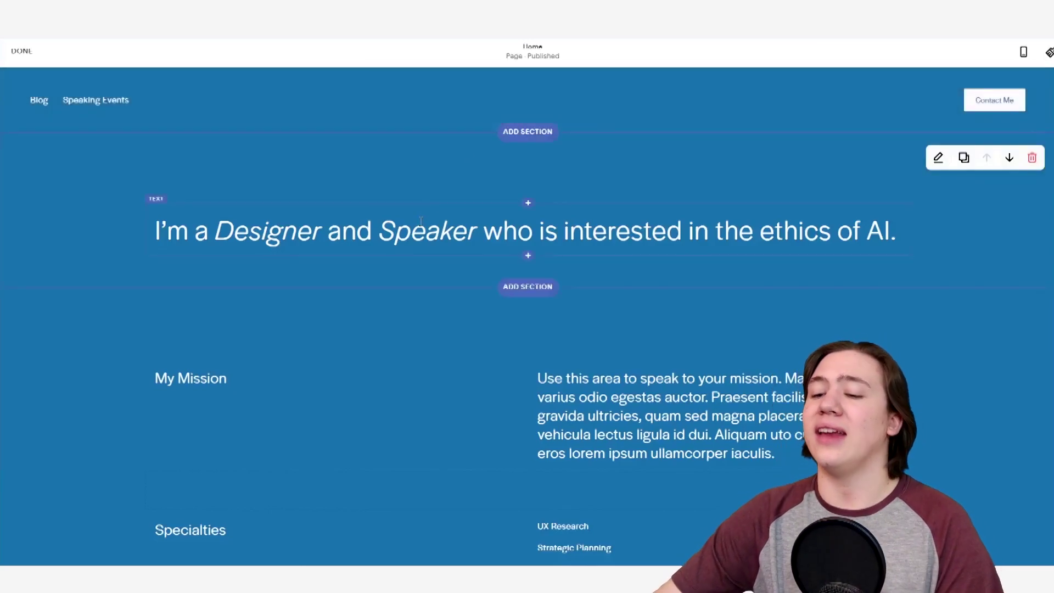
scroll(421, 221, "down", 4)
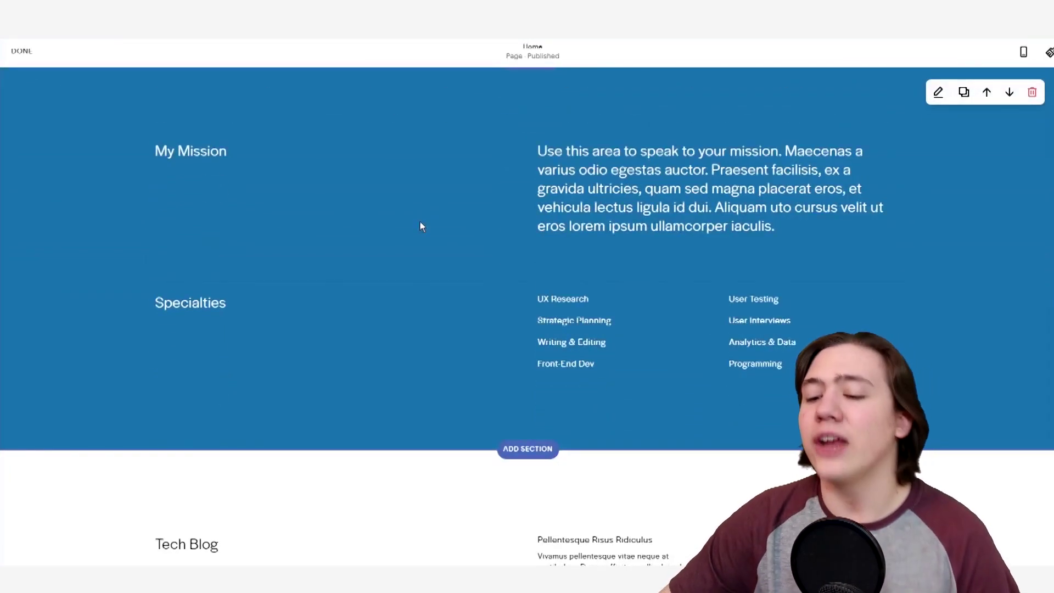
scroll(421, 227, "down", 6)
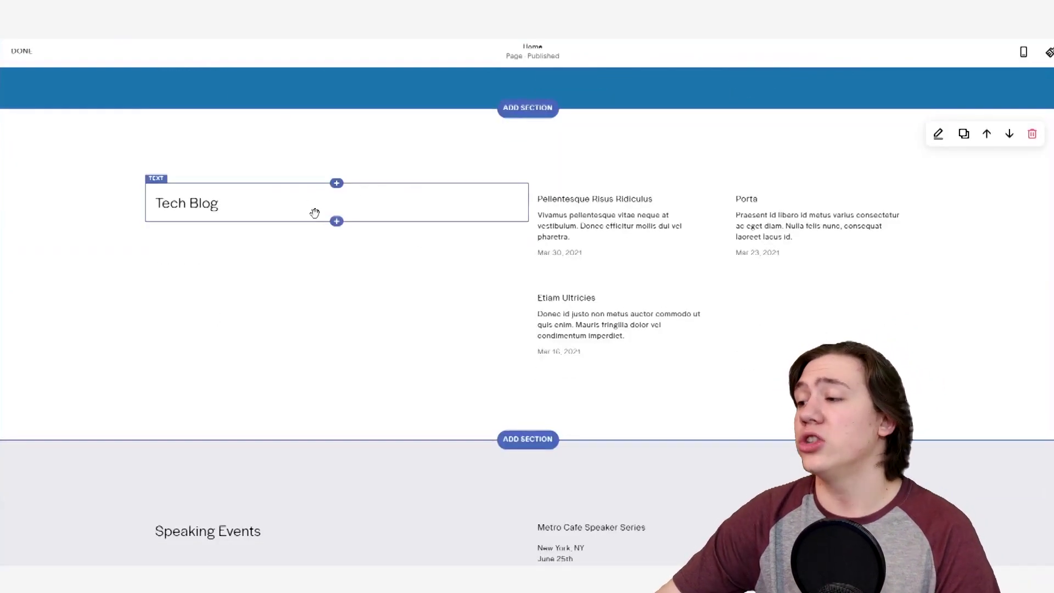
left_click(1032, 135)
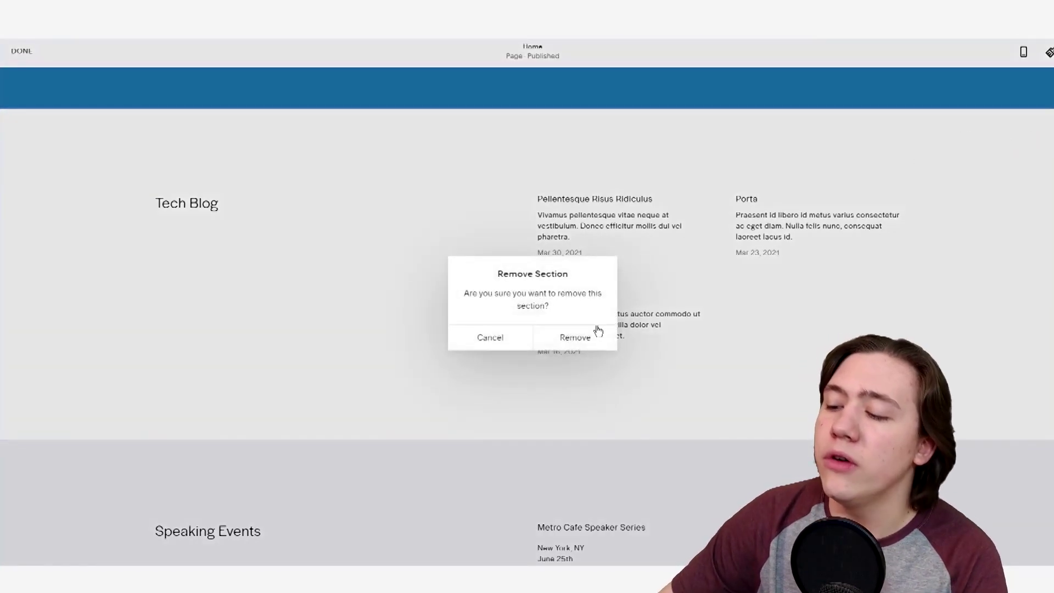
left_click(559, 339)
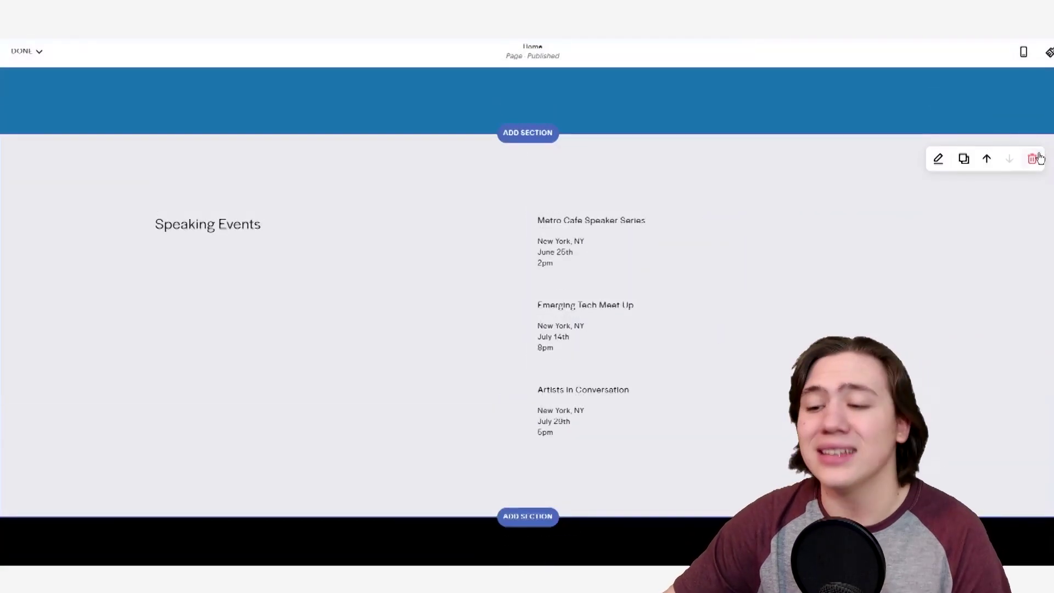
left_click(1033, 159)
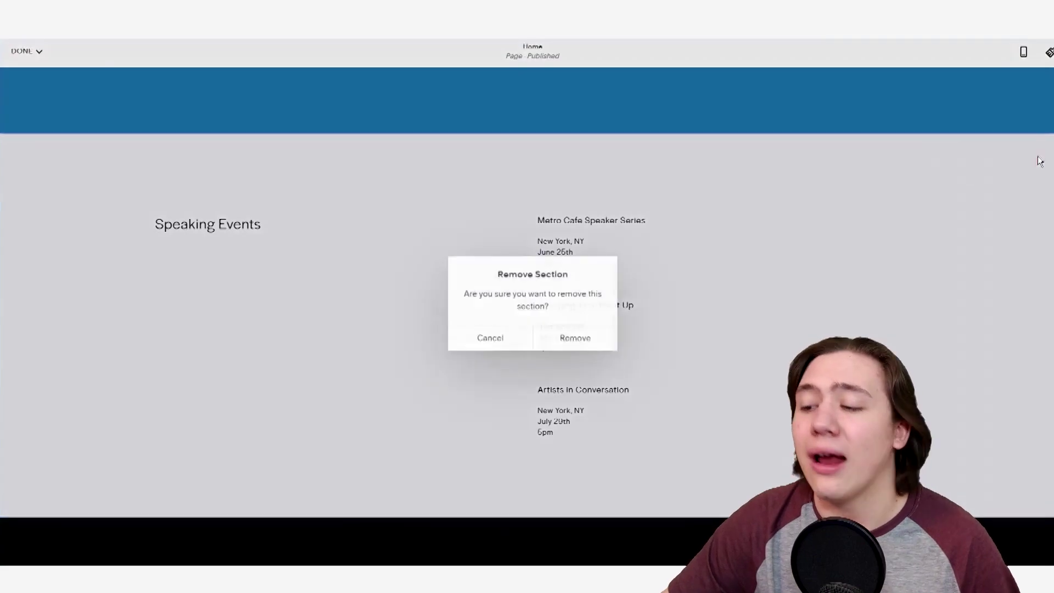
left_click(576, 339)
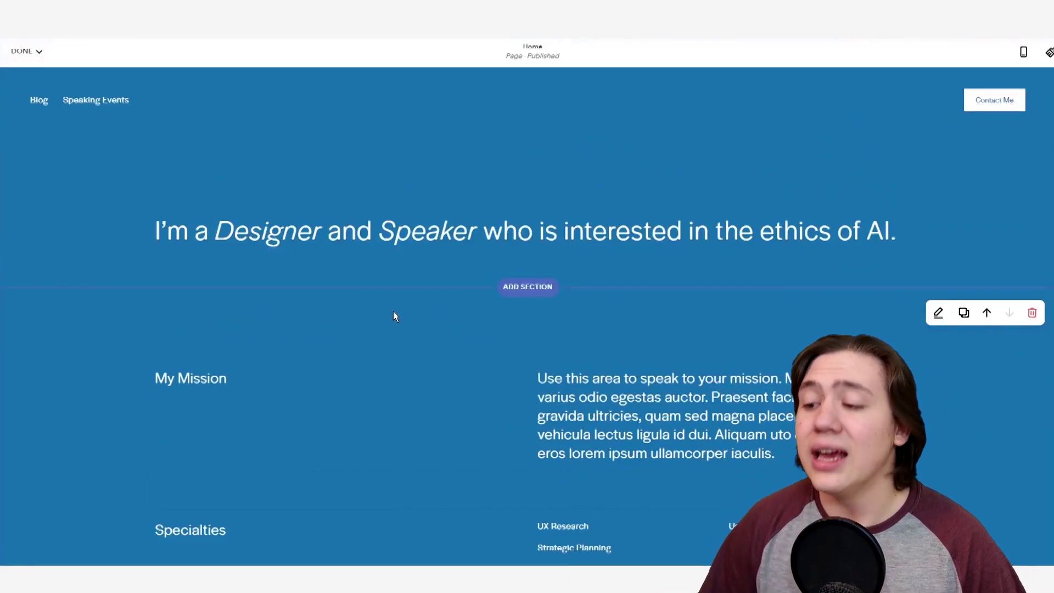
- Rewrite the headline as "I'm a copywriter, designer, and video producer who can make your content pop." and rename "My Mission" to "Cover Letter"
scroll(400, 311, "down", 2)
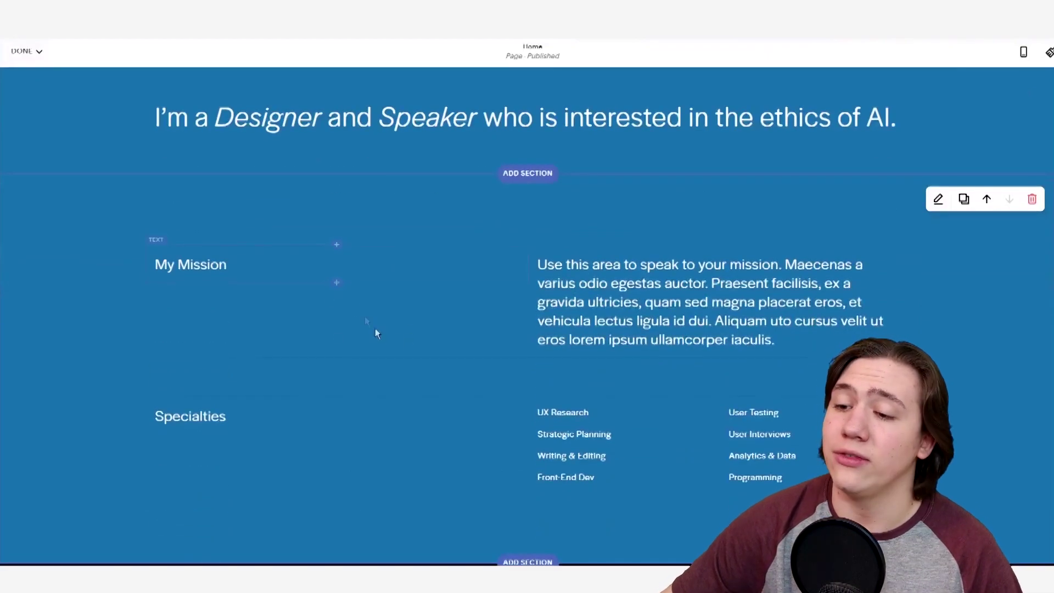
scroll(376, 333, "up", 1)
left_click(235, 174)
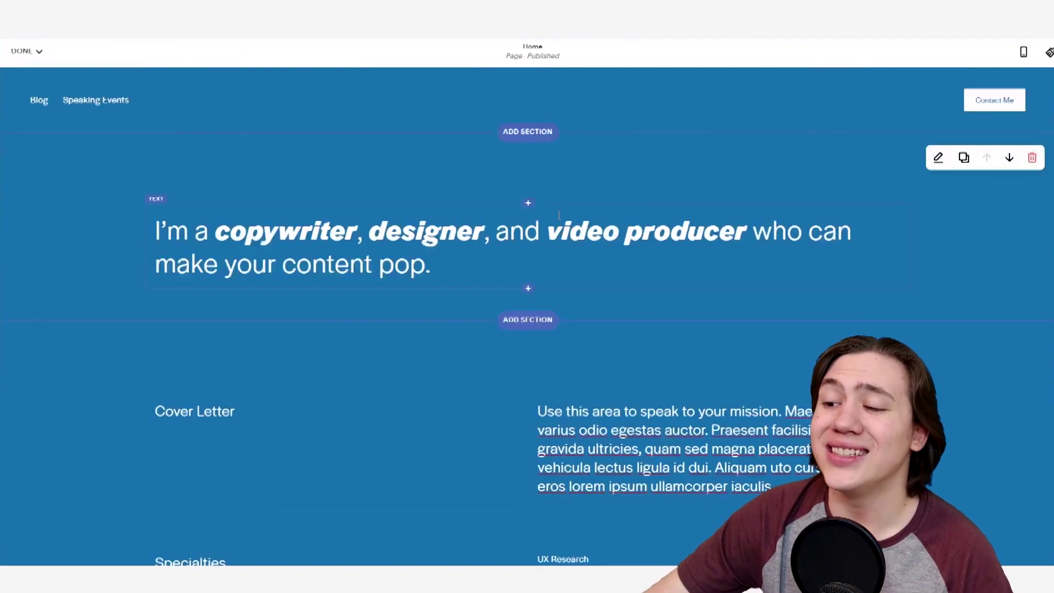
- Browse the video, images, contact, calendar and gallery section layouts available for a new section above the headline
left_click(522, 132)
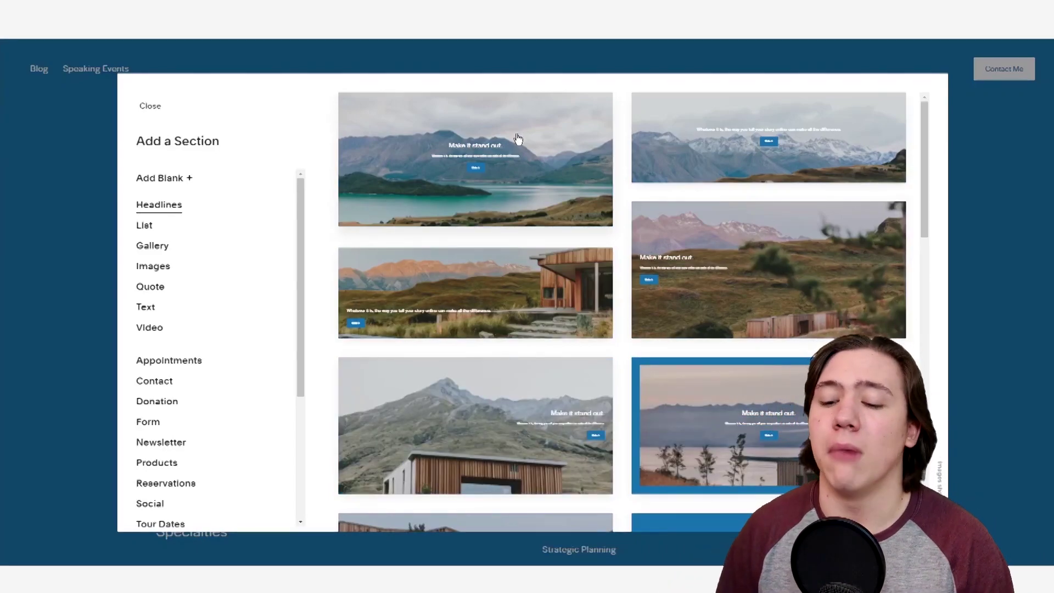
left_click(150, 328)
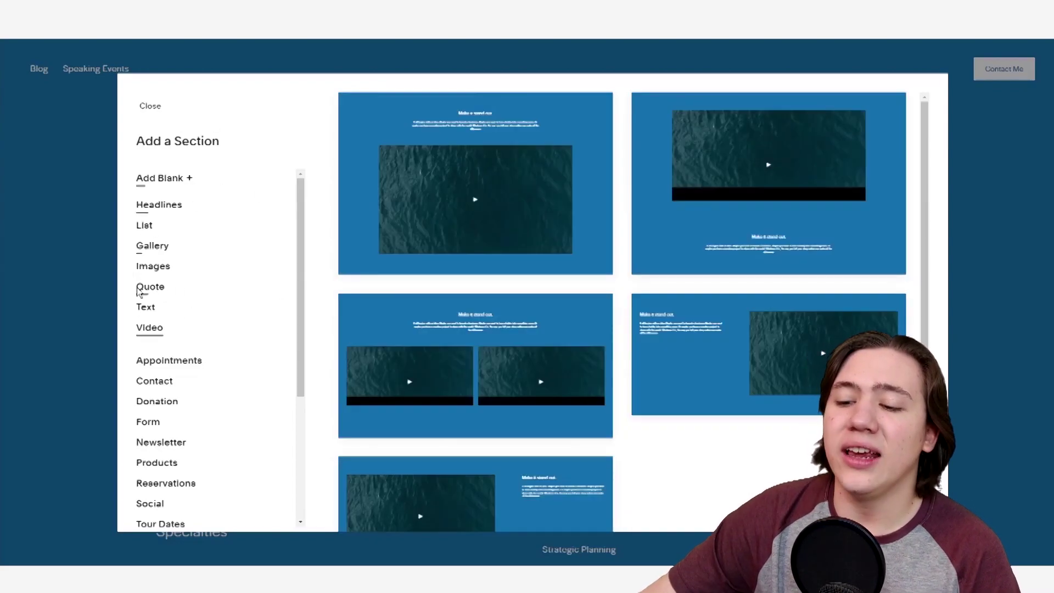
left_click(171, 266)
scroll(358, 212, "down", 3)
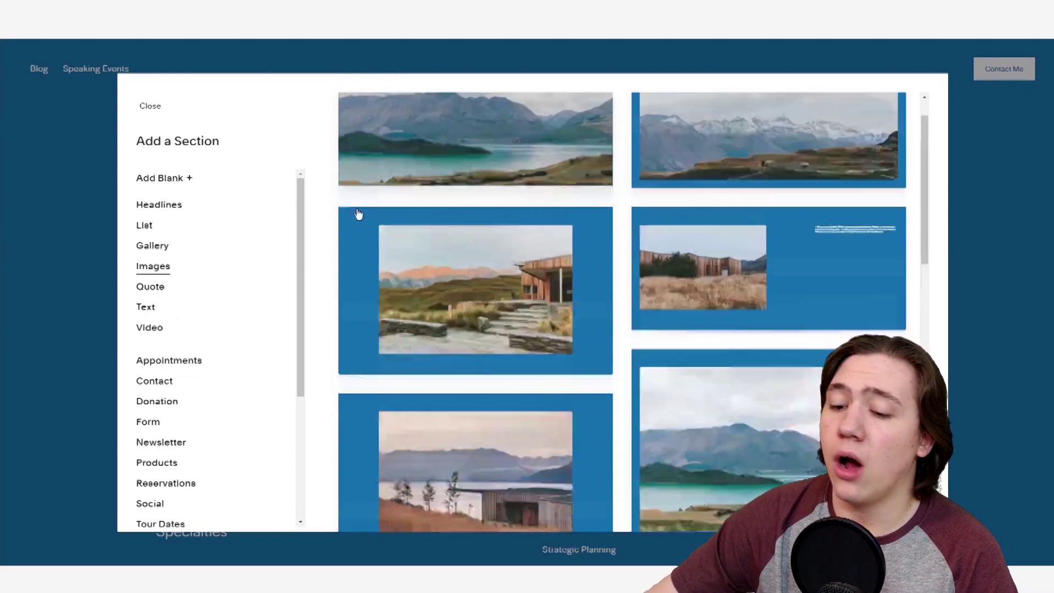
left_click(185, 380)
scroll(172, 331, "down", 4)
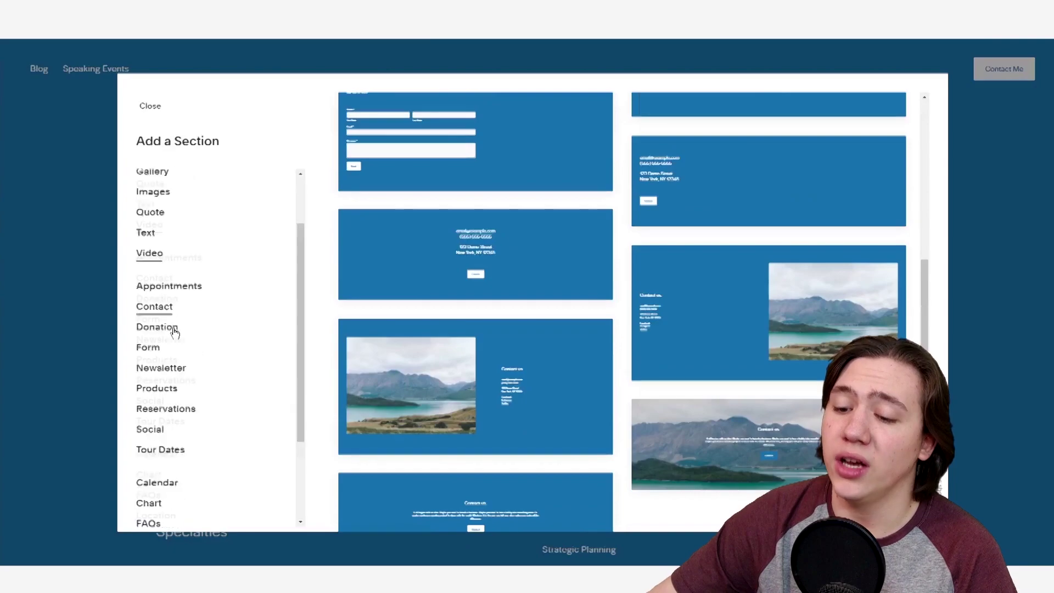
left_click(156, 362)
scroll(170, 308, "up", 4)
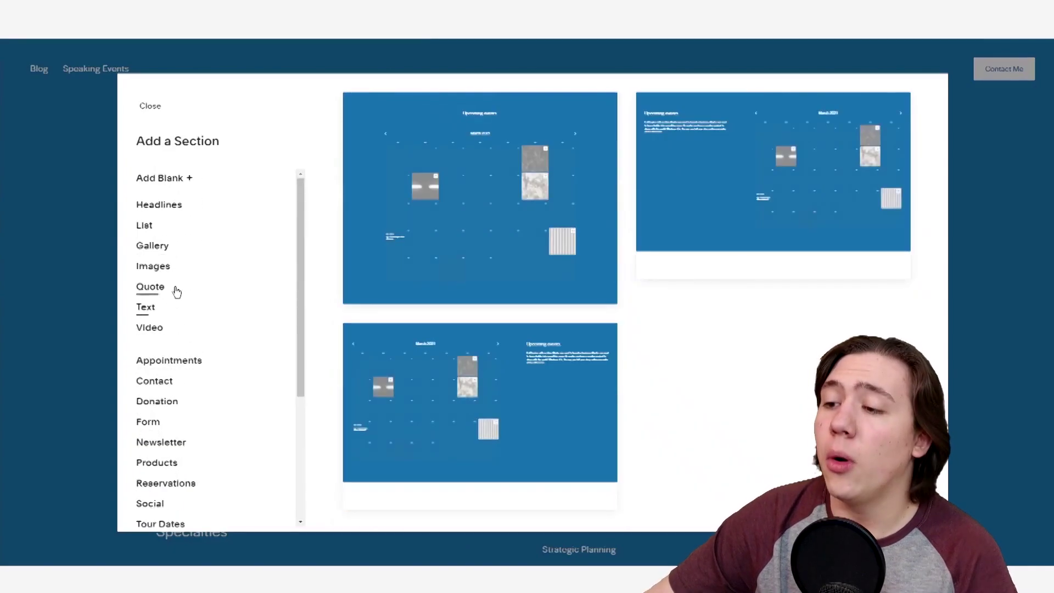
left_click(153, 245)
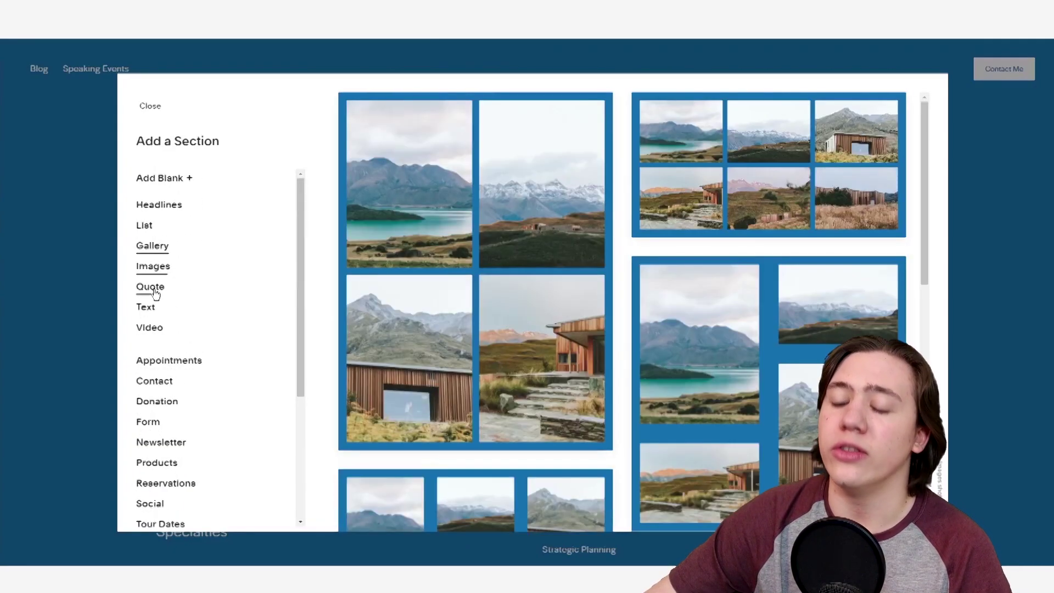
- Insert the centered single-heading "Make it stand out." text section above the introduction headline
left_click(145, 309)
scroll(433, 359, "down", 2)
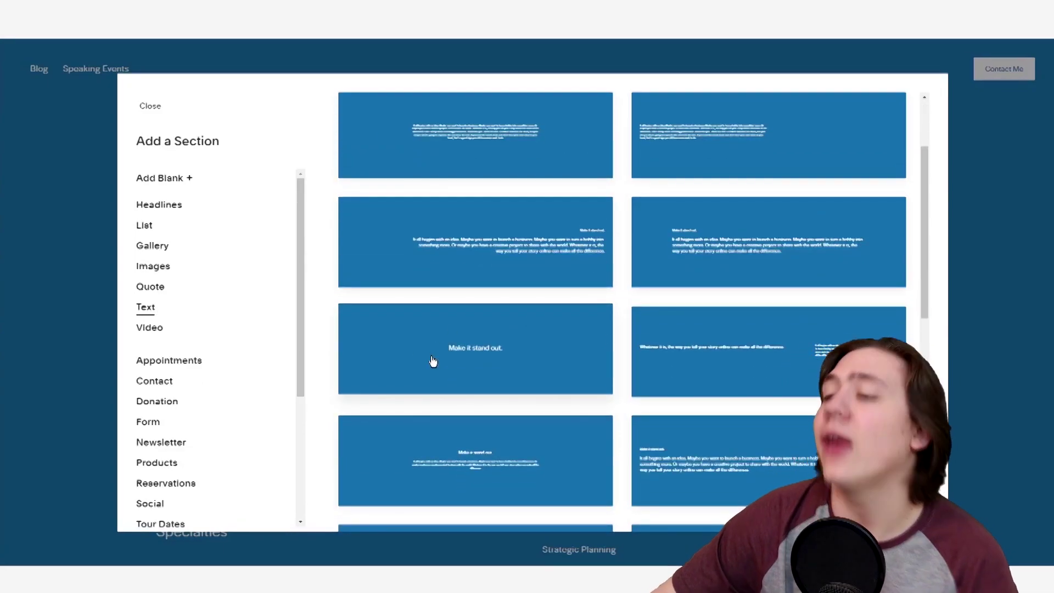
left_click(433, 360)
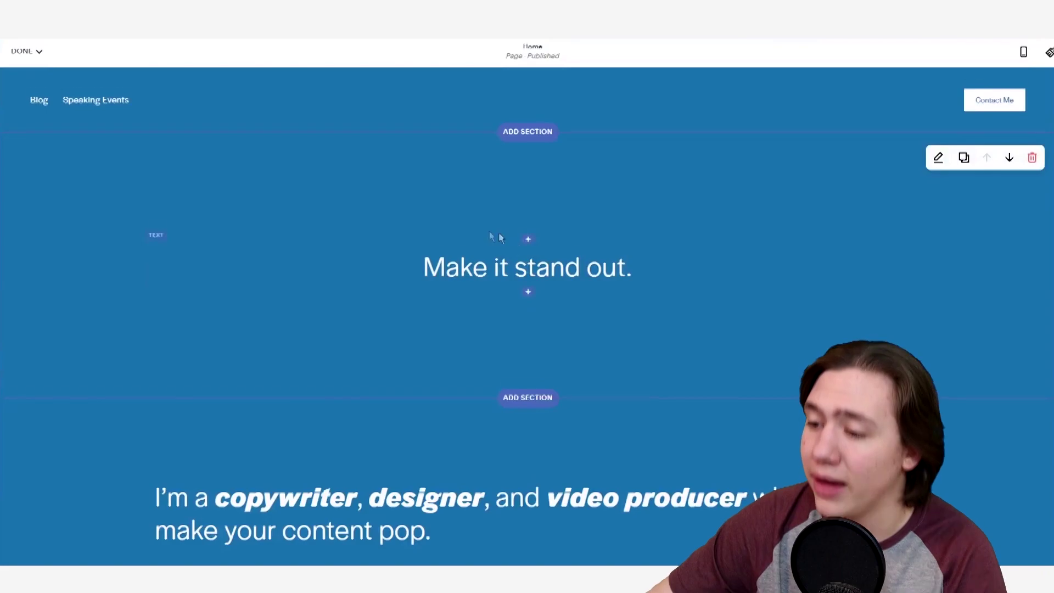
- Replace the new section's "Make it stand out." heading with the resume owner's name in bold
scroll(489, 242, "down", 1)
double_click(480, 225)
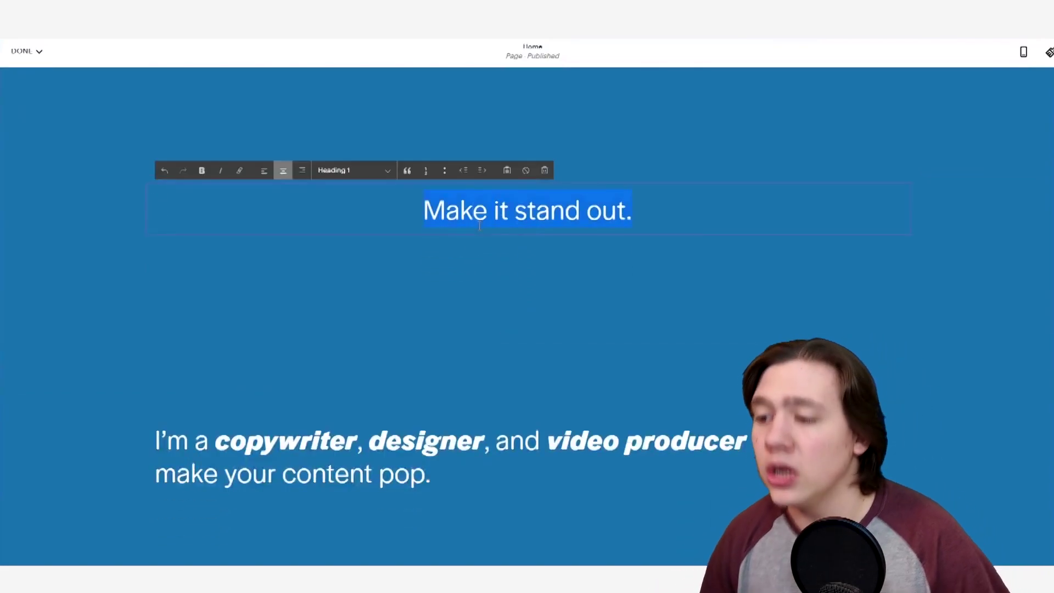
scroll(607, 280, "up", 1)
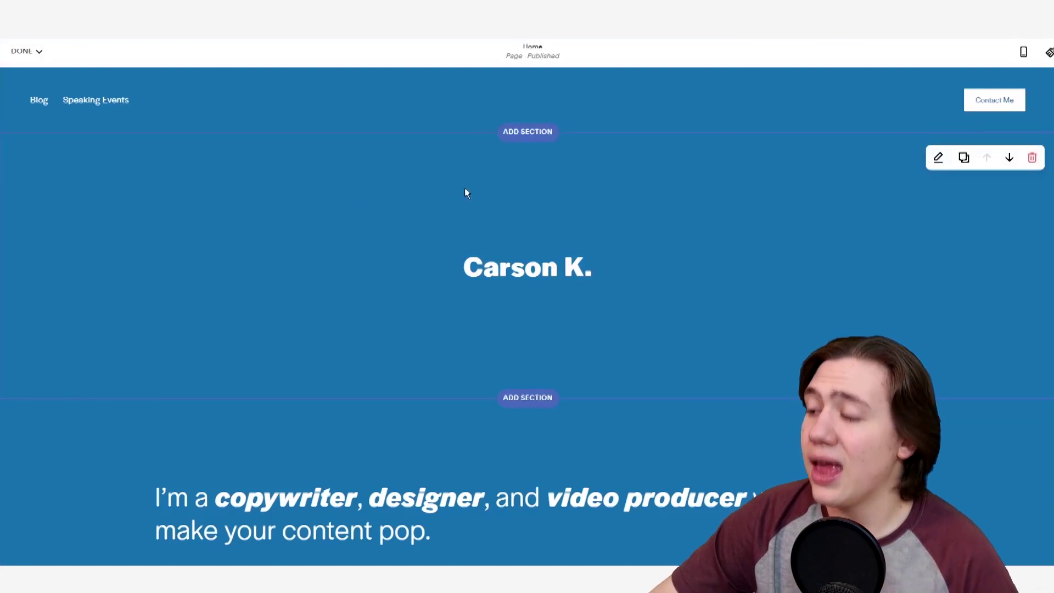
- Set the name section's height to a custom value of 10
left_click(939, 159)
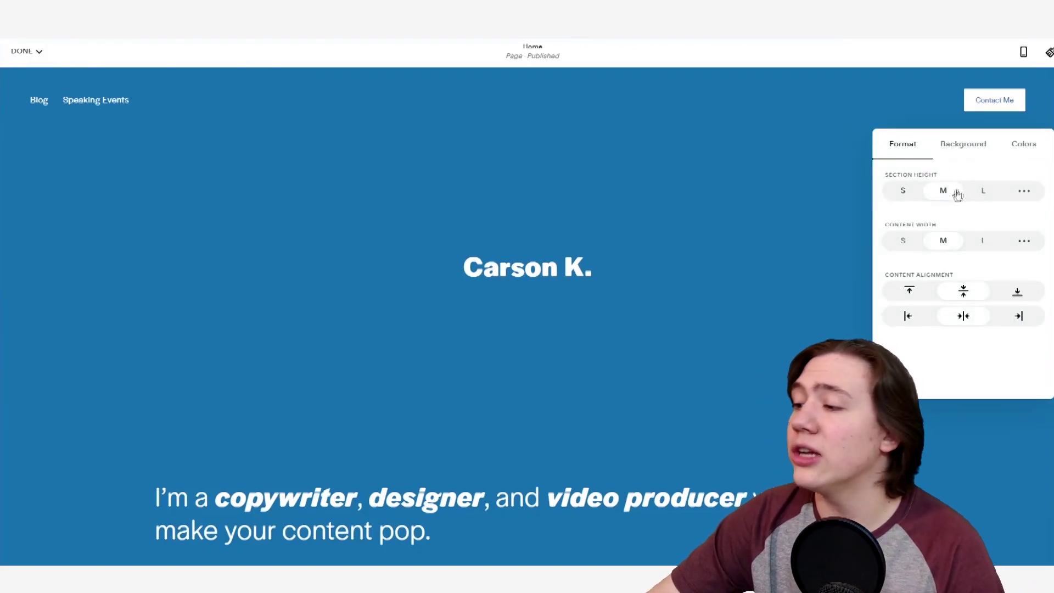
left_click(911, 191)
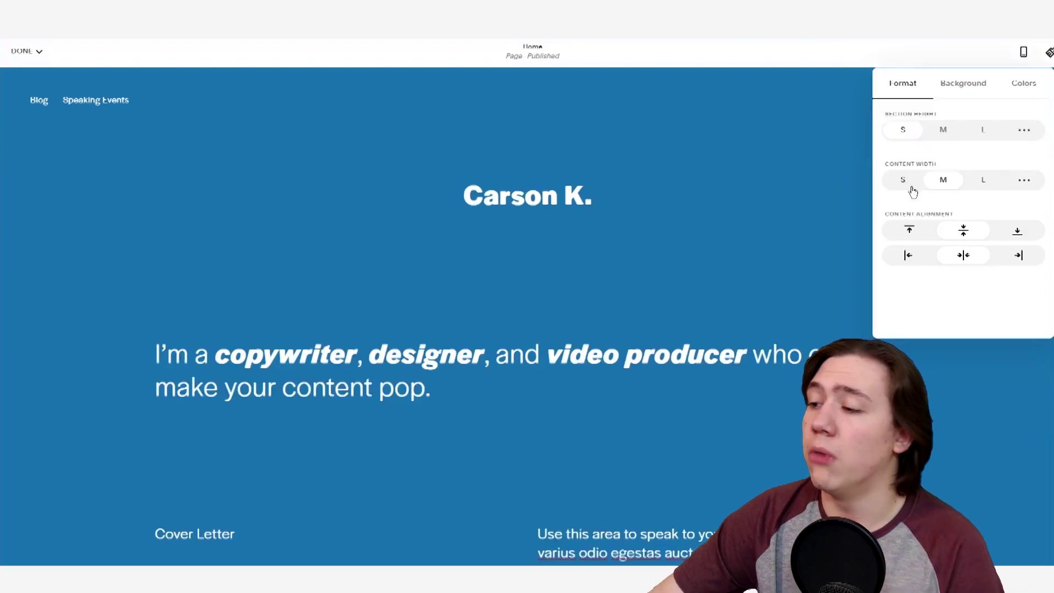
left_click(1029, 136)
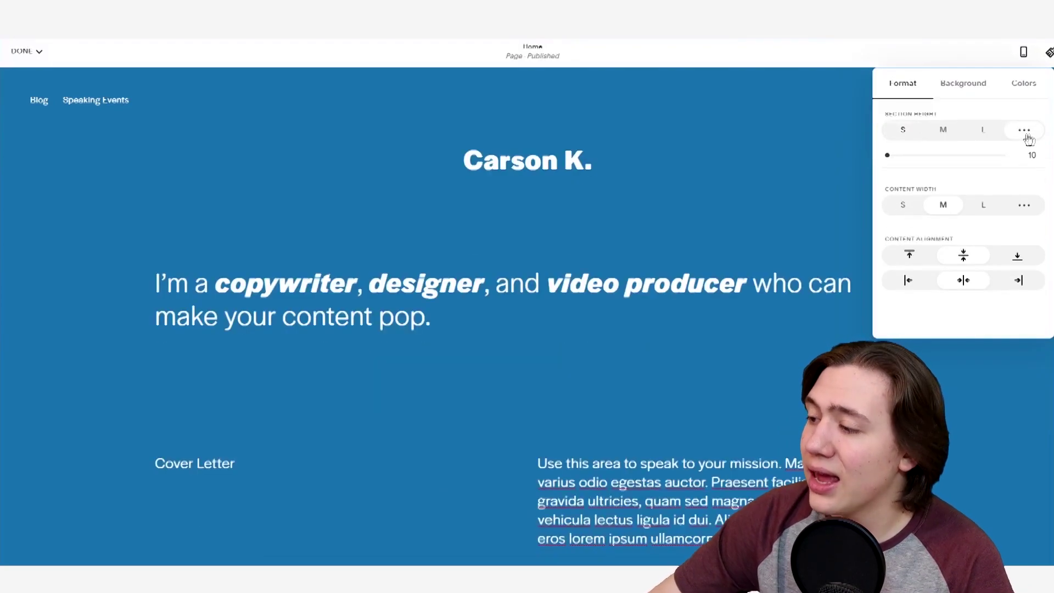
left_click_drag(888, 156, 805, 149)
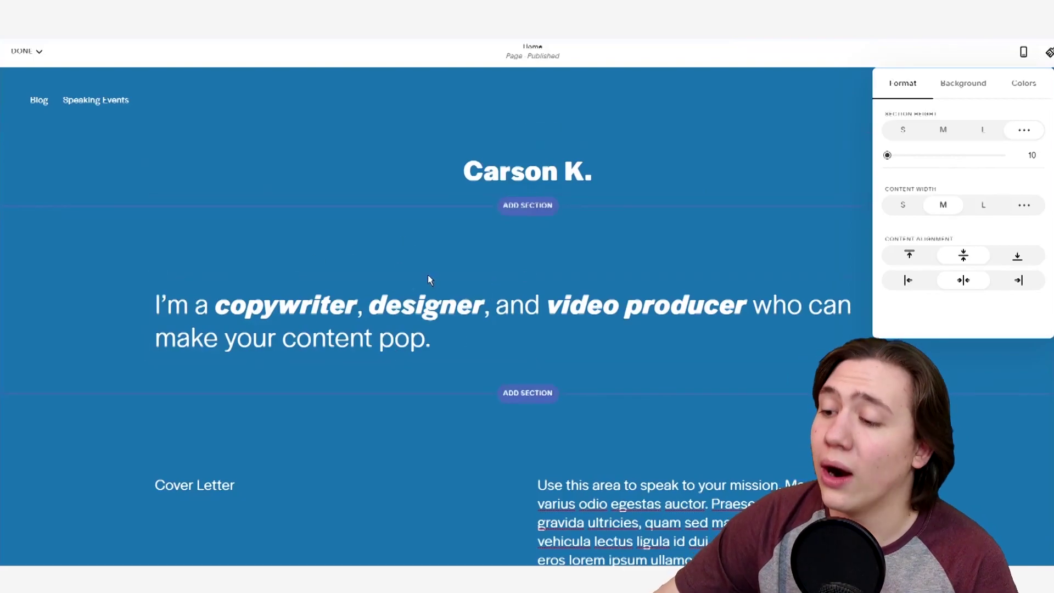
left_click(509, 246)
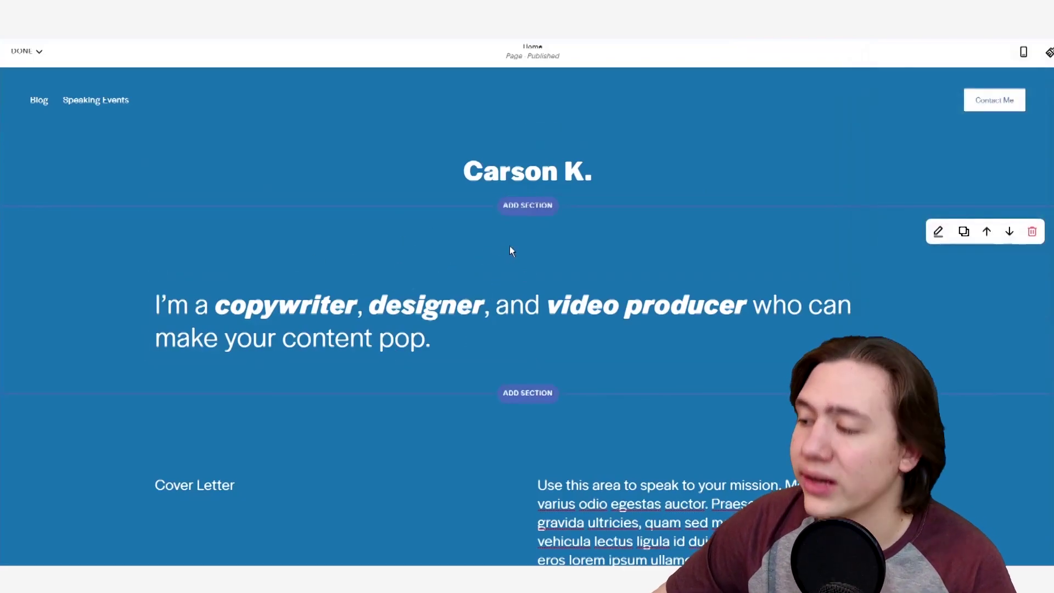
- Set the introduction headline section's height to a custom value of 10
left_click(939, 232)
left_click(1024, 269)
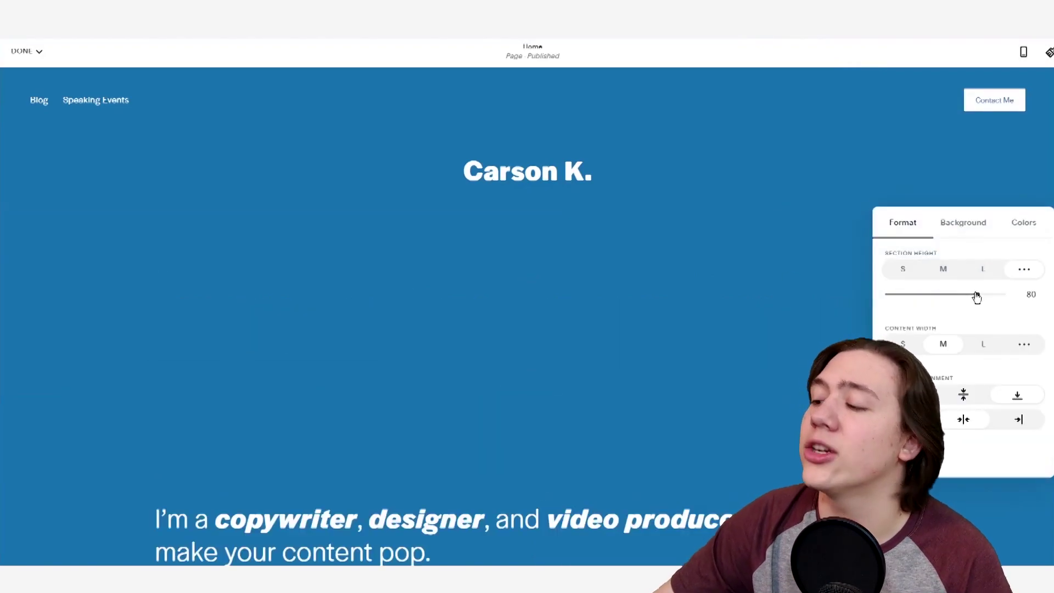
left_click_drag(975, 297, 887, 295)
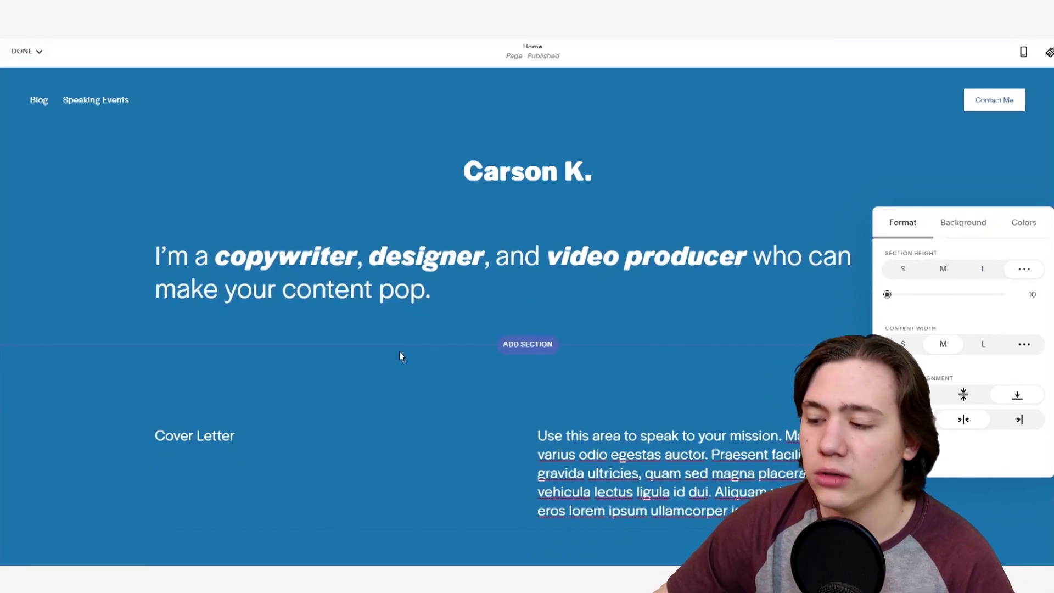
- Add a list section below Specialties, using the layout with three item titles beside descriptions and links under a centered heading
scroll(400, 353, "down", 5)
scroll(309, 255, "up", 4)
scroll(308, 258, "down", 3)
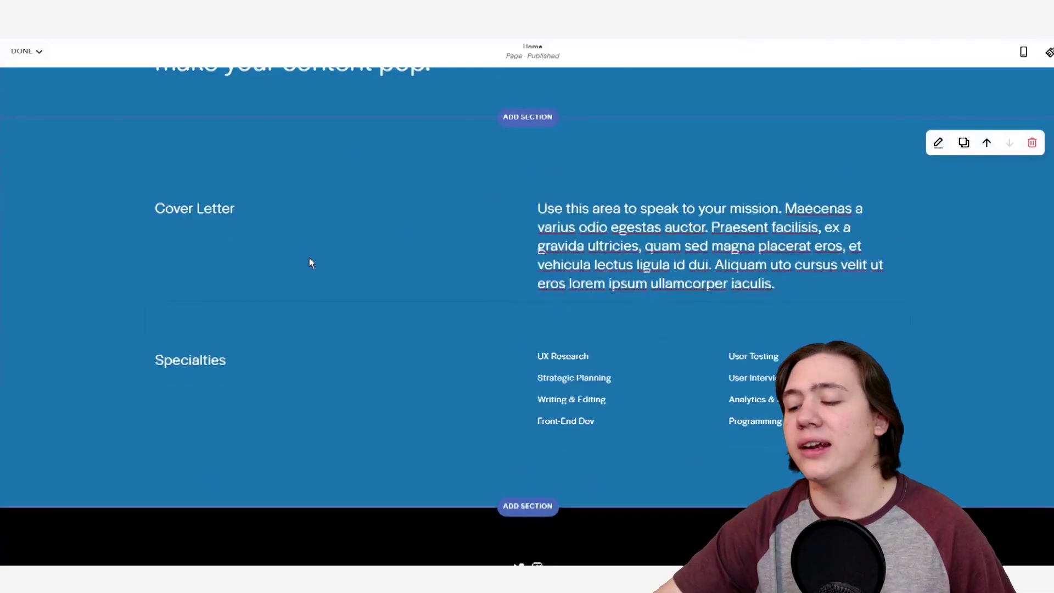
left_click(528, 505)
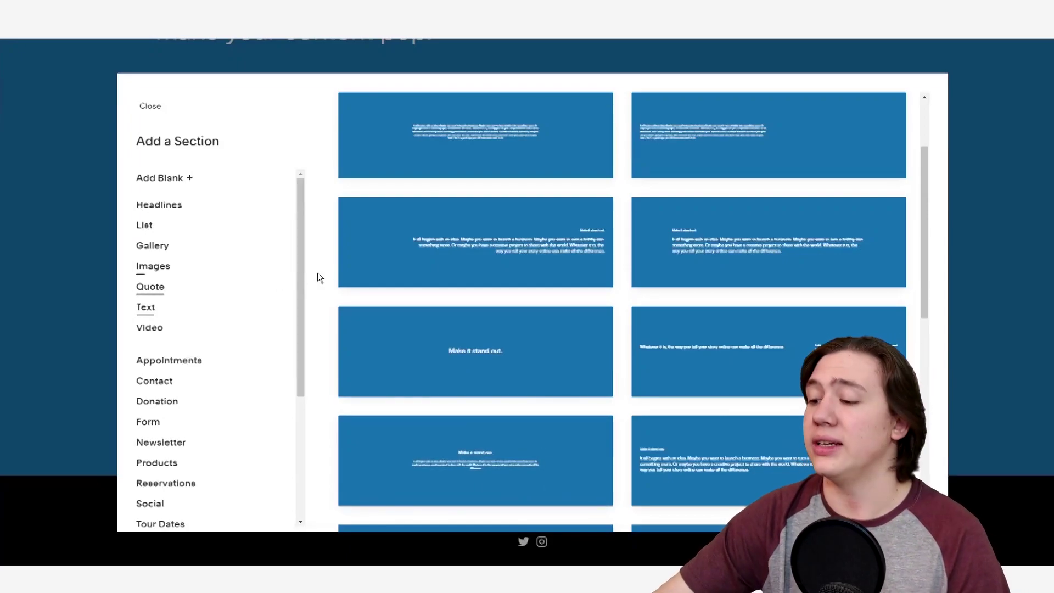
left_click(144, 225)
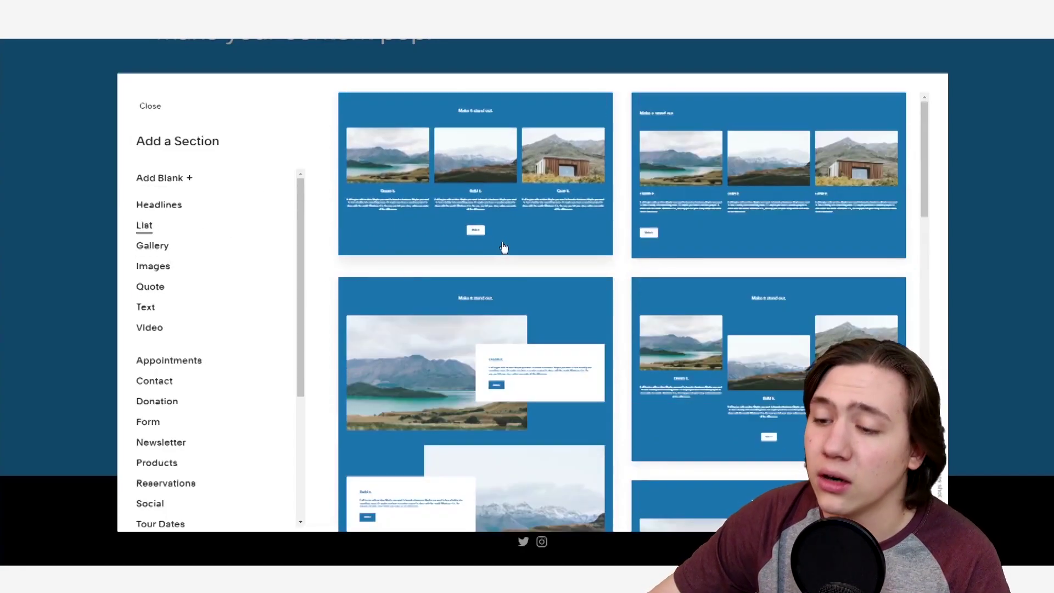
scroll(565, 240, "down", 6)
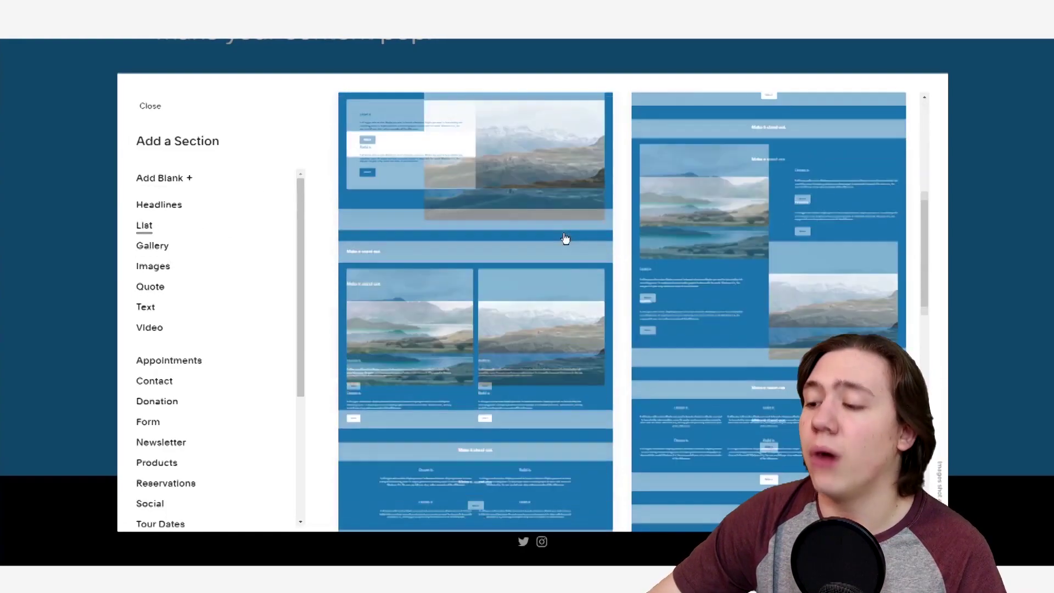
scroll(548, 241, "up", 5)
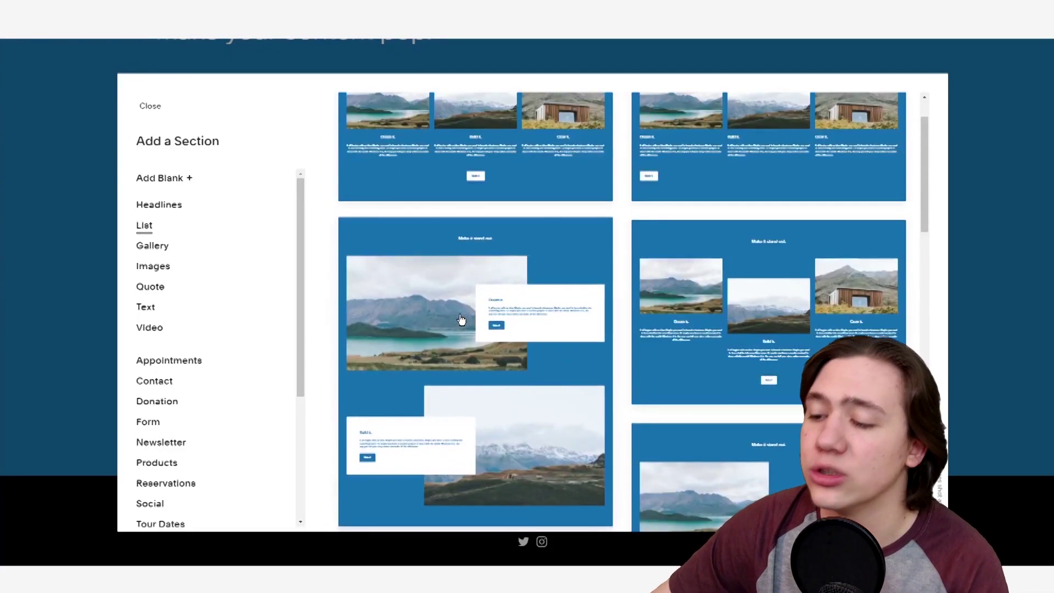
scroll(707, 262, "down", 8)
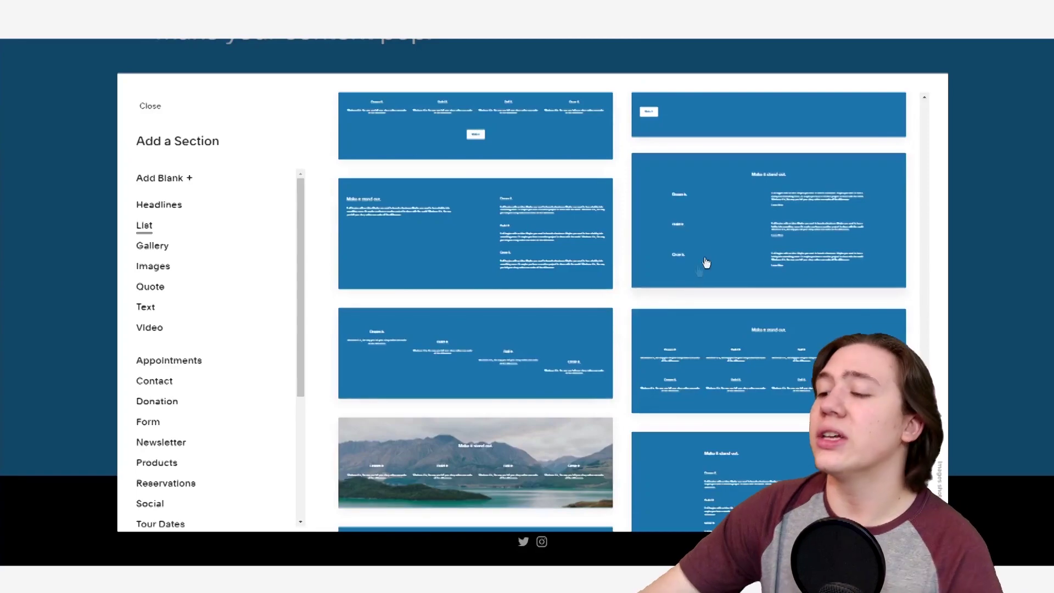
left_click(726, 221)
- Set the new list section's height to S and check how it fits with the Cover Letter and Specialties section
scroll(496, 251, "up", 3)
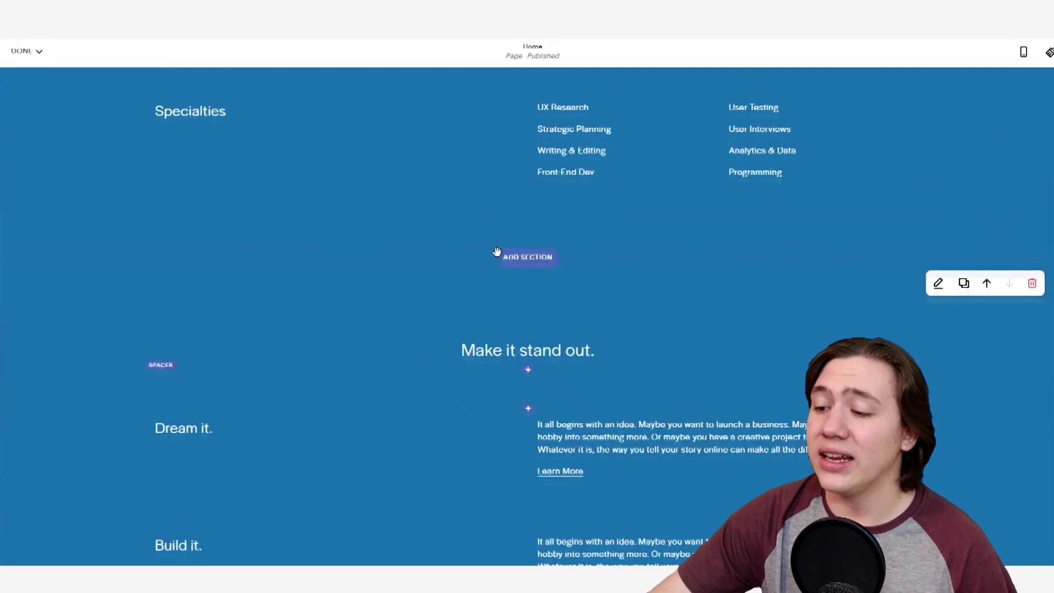
scroll(496, 252, "up", 4)
scroll(453, 242, "down", 6)
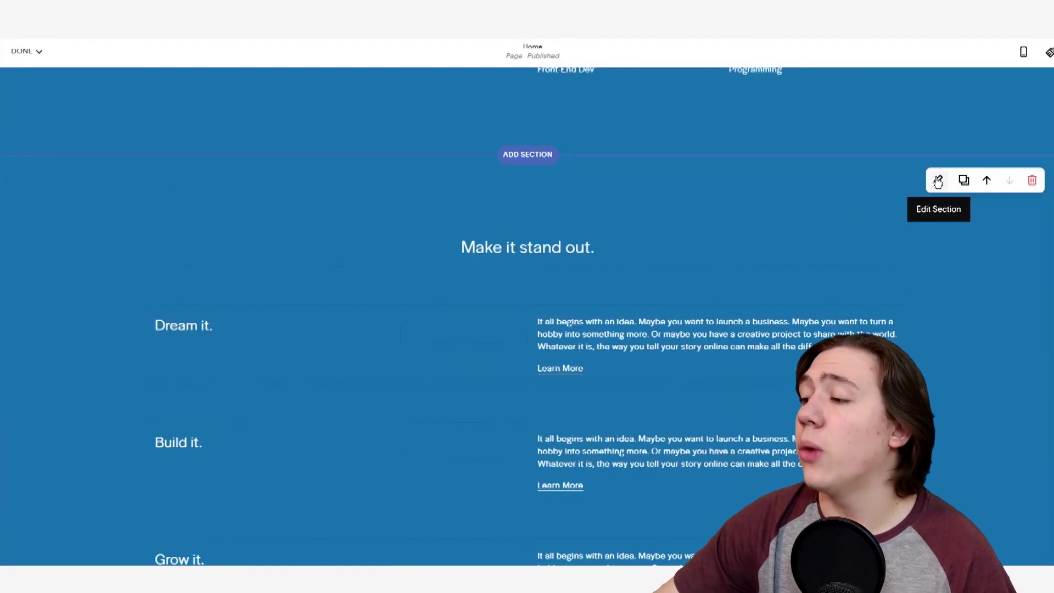
left_click(937, 180)
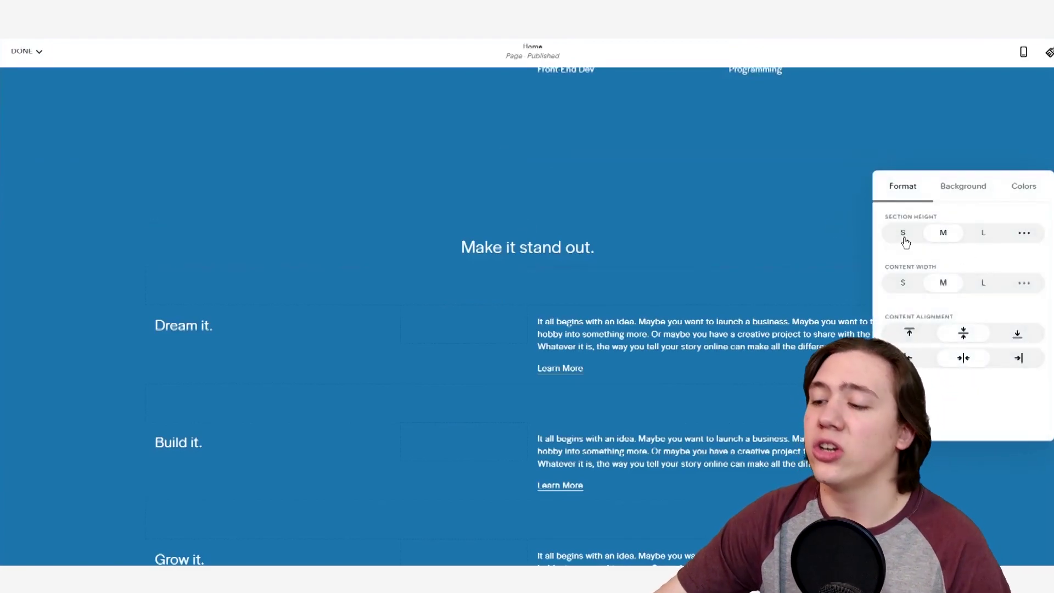
left_click(903, 235)
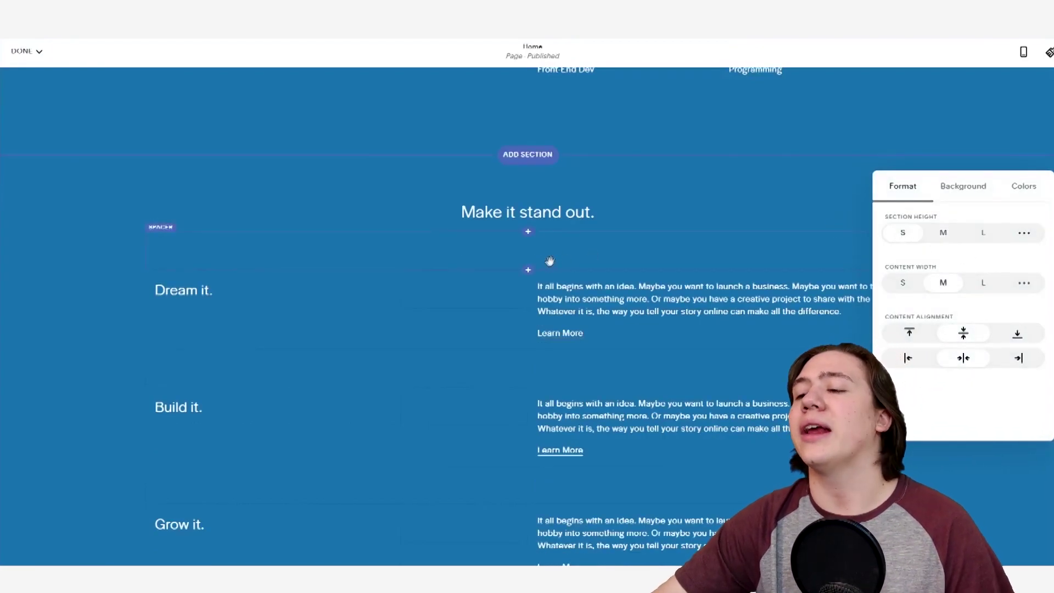
scroll(571, 189, "up", 3)
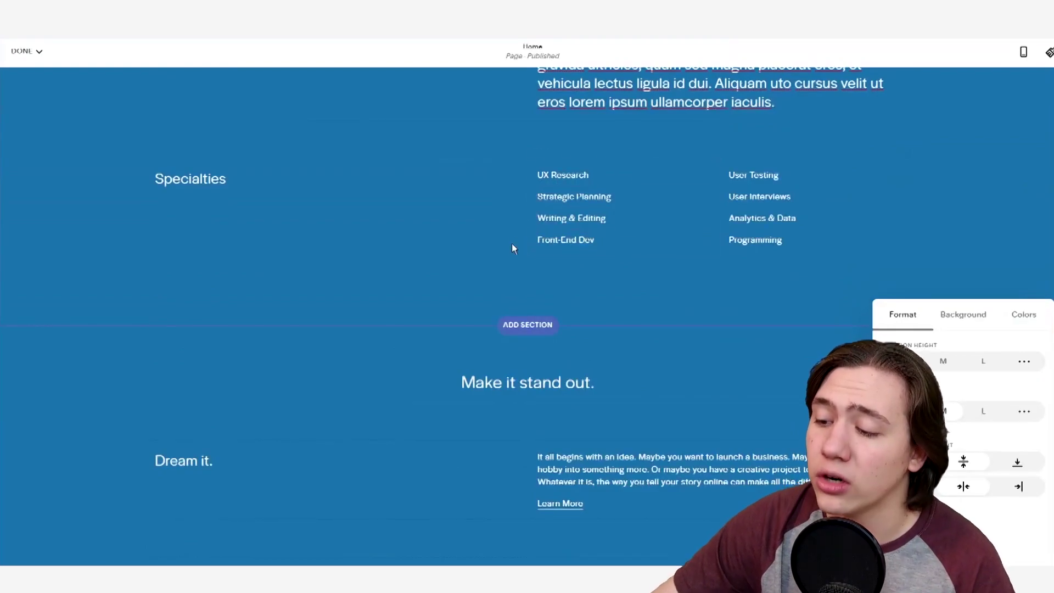
scroll(511, 243, "up", 1)
scroll(499, 248, "up", 2)
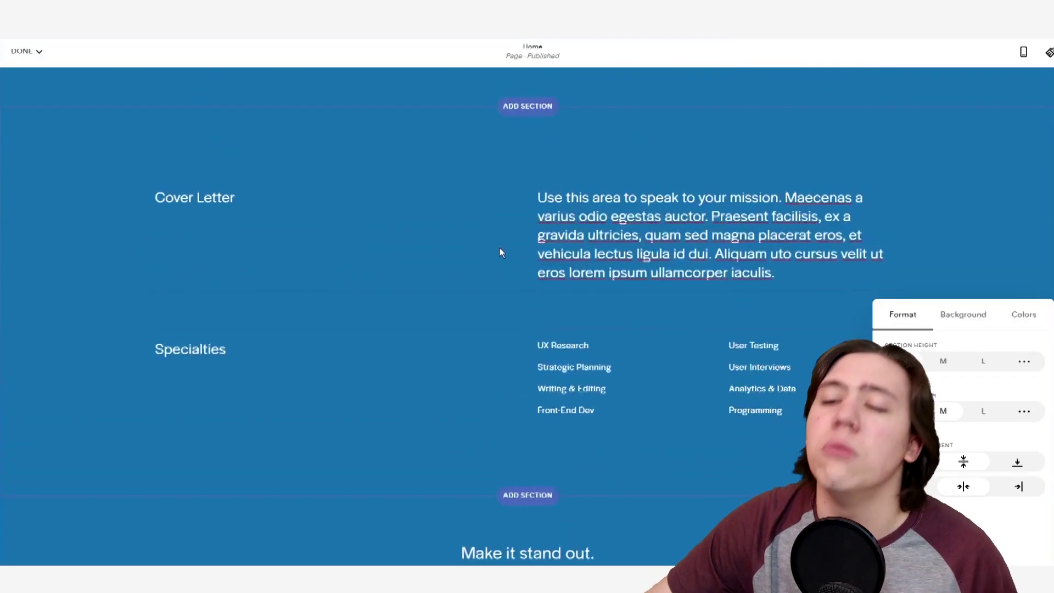
scroll(500, 253, "down", 8)
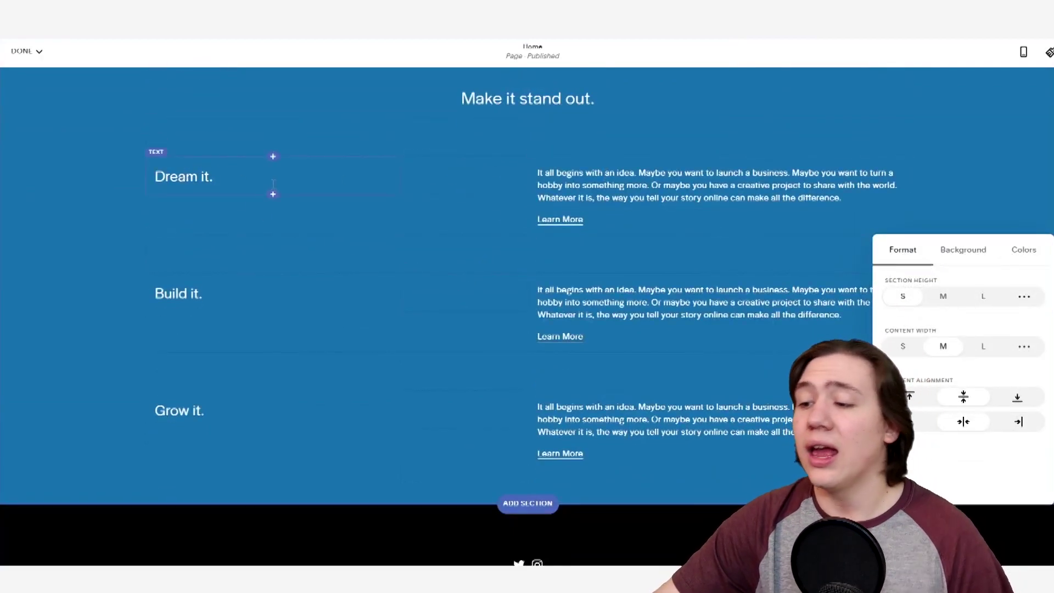
left_click(652, 198)
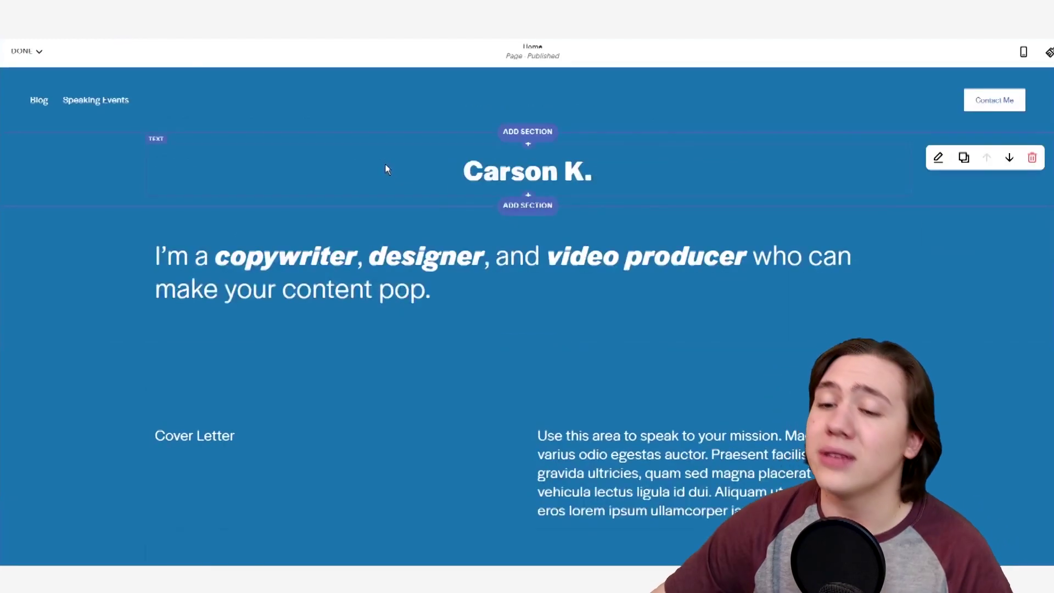
- Save the Home page edits, leave editing mode and look over the finished page
left_click(13, 53)
left_click(29, 74)
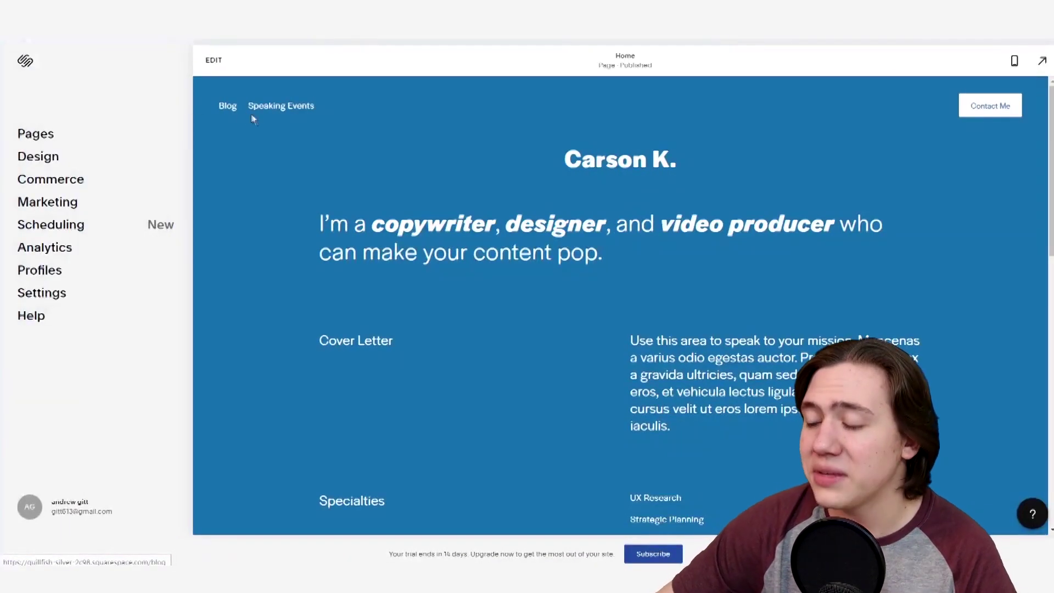
scroll(351, 304, "down", 10)
scroll(352, 302, "up", 10)
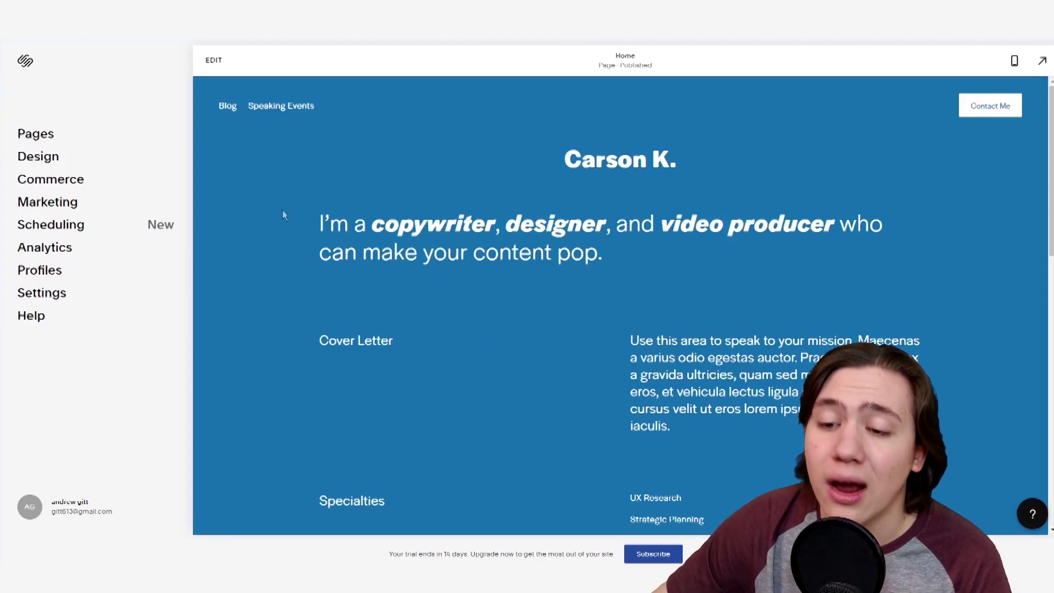
- Remove the Blog and Speaking Events demo pages from the site and move the Home page into the main navigation
left_click(36, 133)
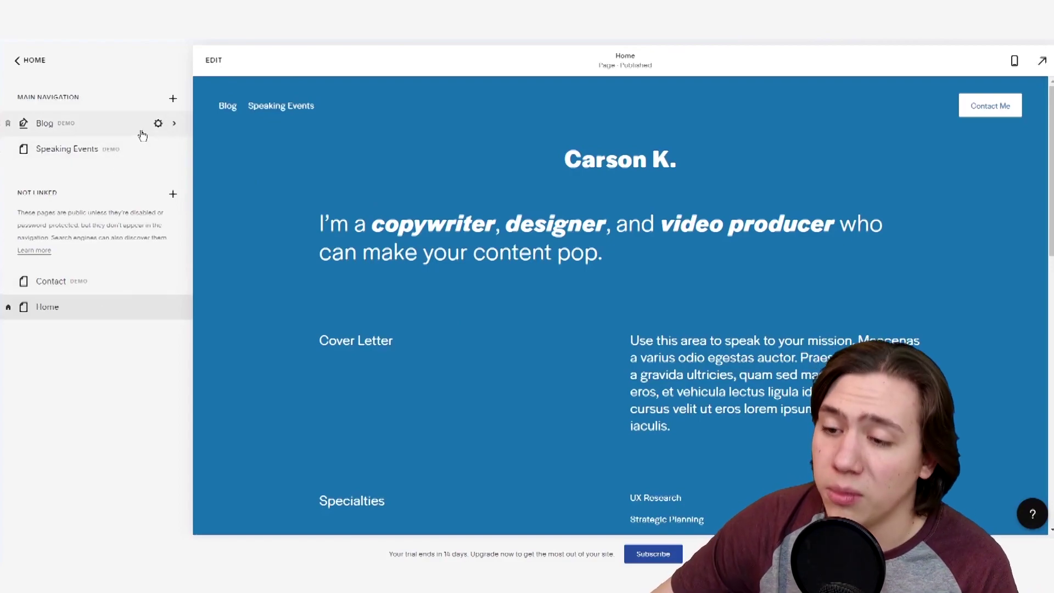
left_click(7, 125)
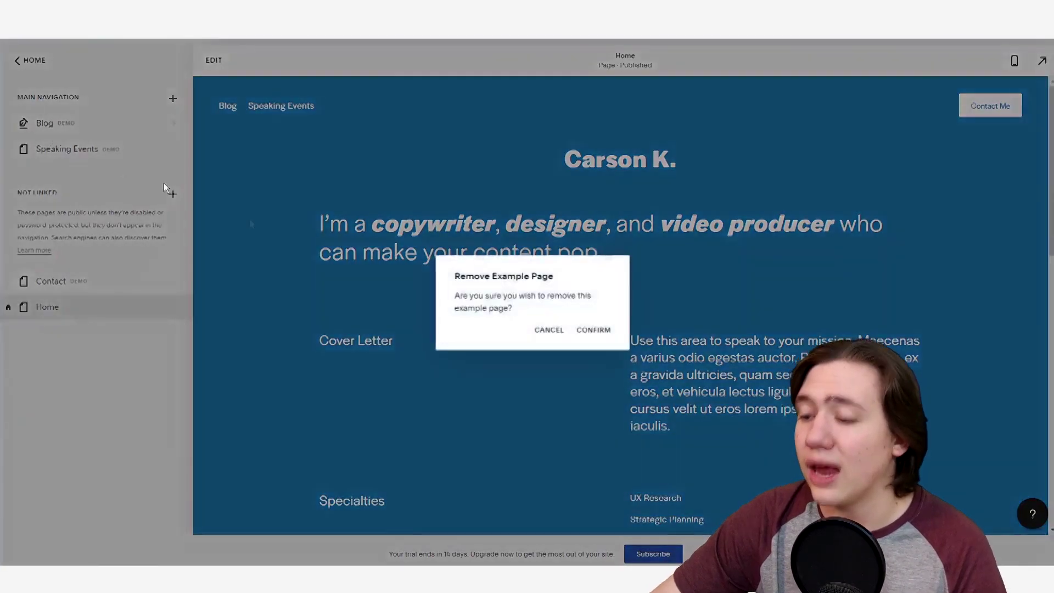
left_click(591, 328)
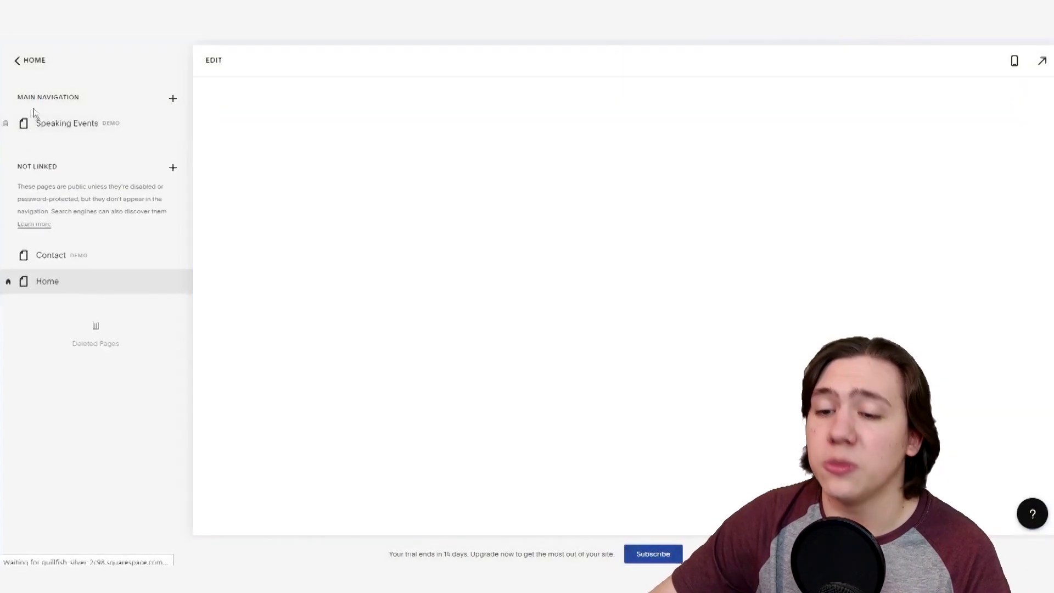
left_click(6, 123)
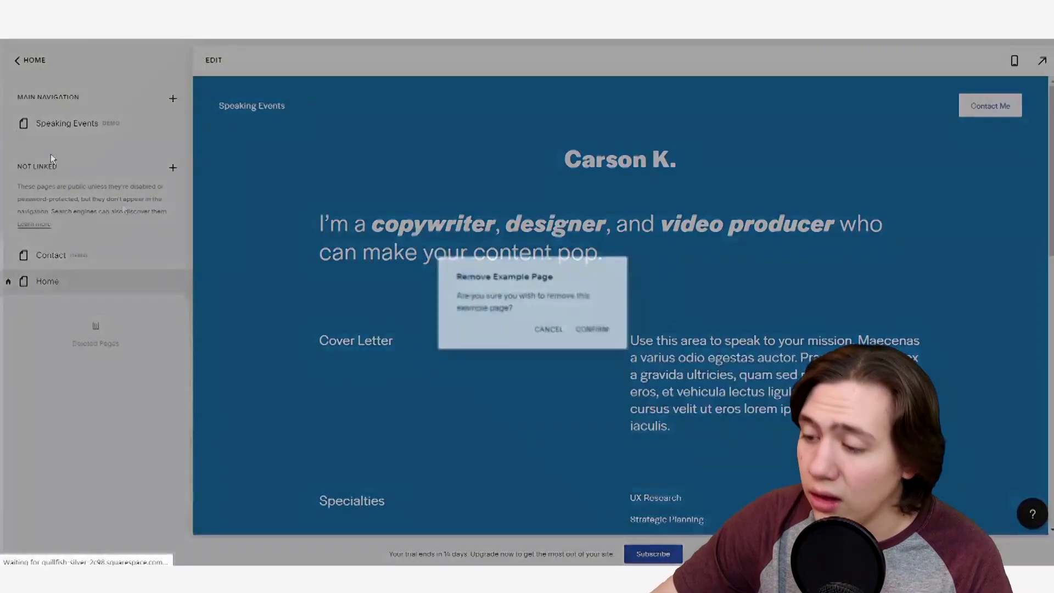
left_click(598, 336)
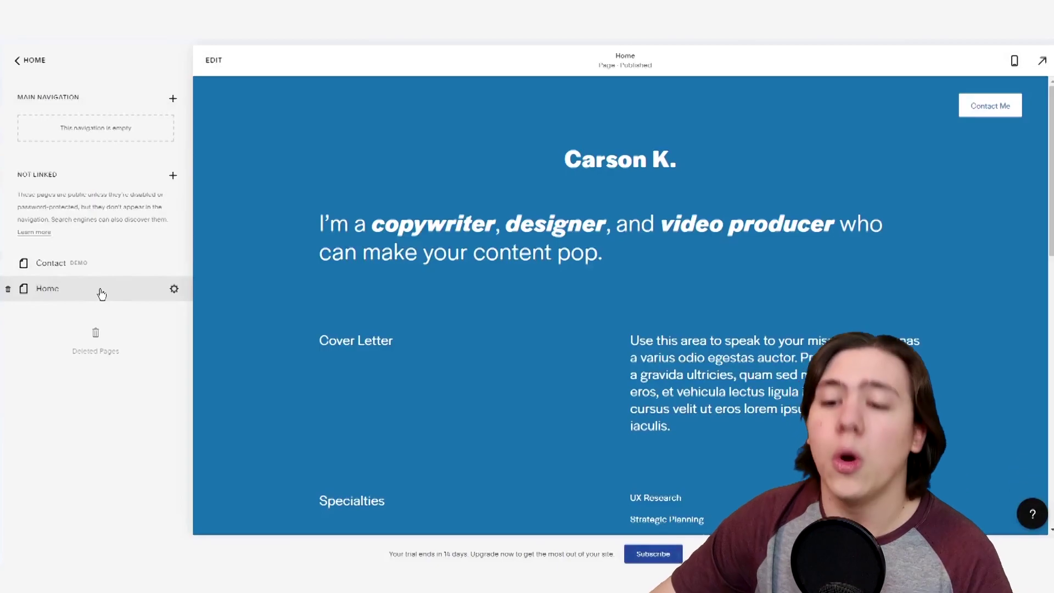
left_click_drag(67, 297, 70, 131)
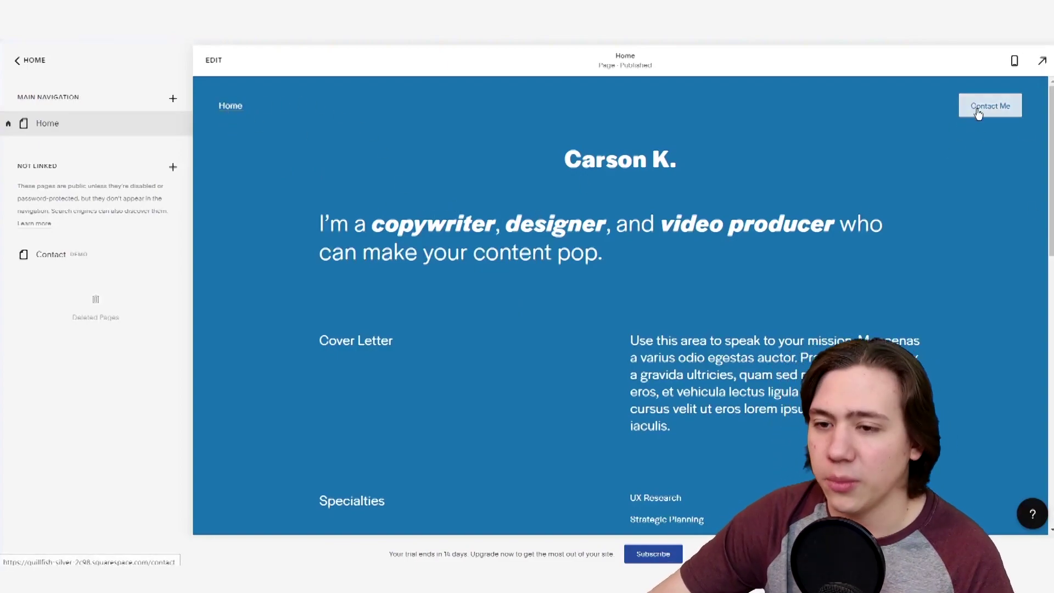
- Leave the page list and open the site settings
left_click(26, 59)
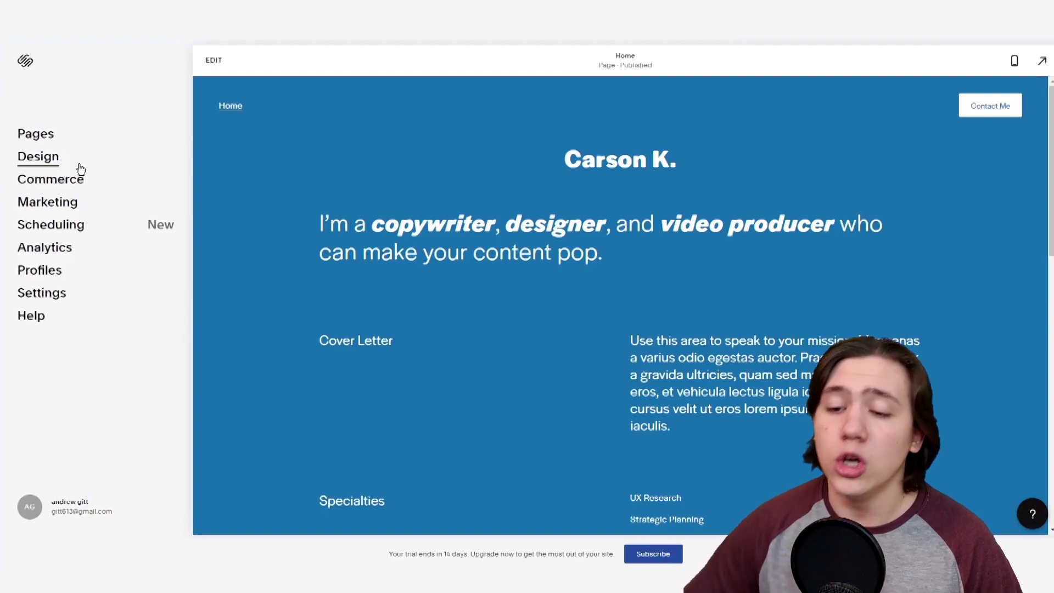
left_click(55, 300)
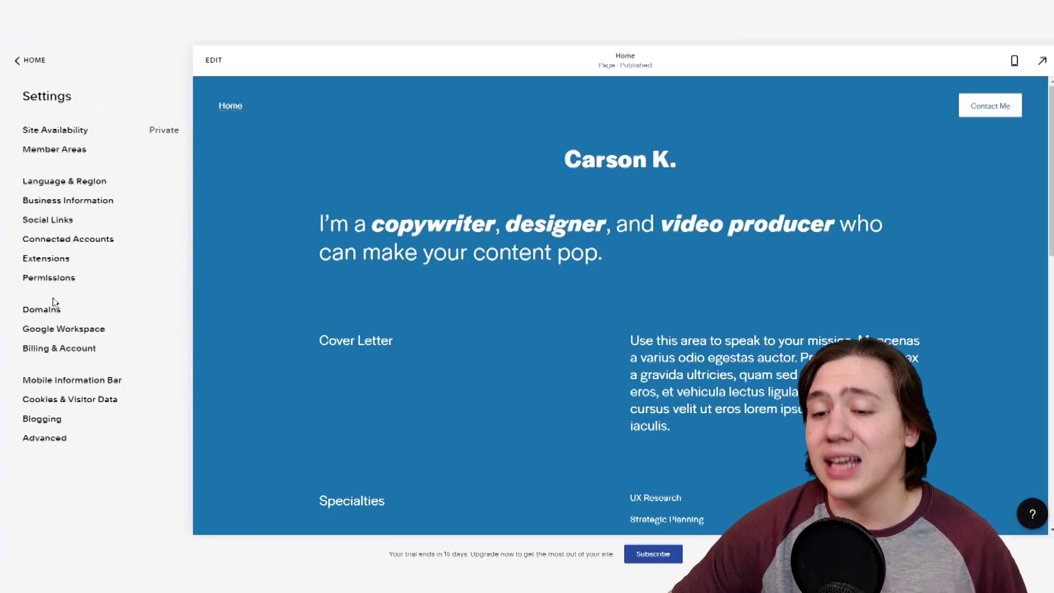